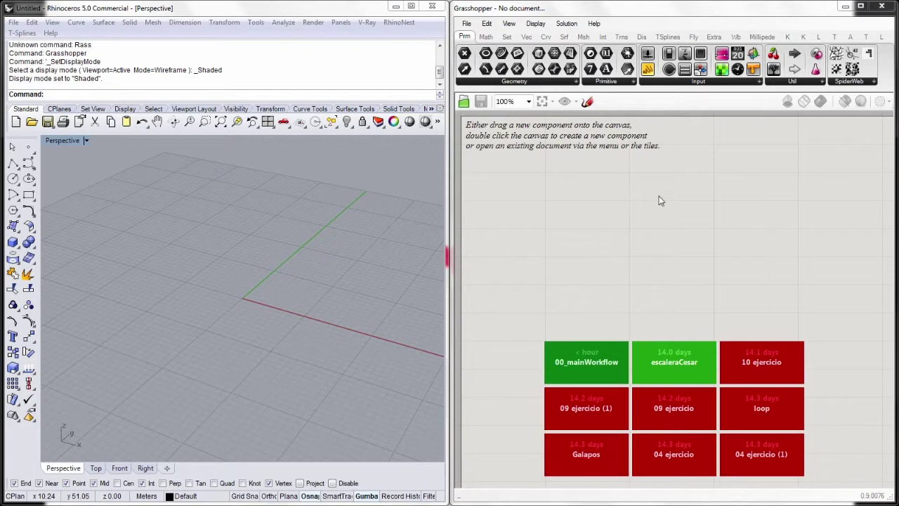
# Switch from Rhino to the Chrome window showing food4Rhino with 'ivy' in the search field
pyautogui.hotkey('alt', 'Tab')
pyautogui.hotkey('alt', 'Tab')
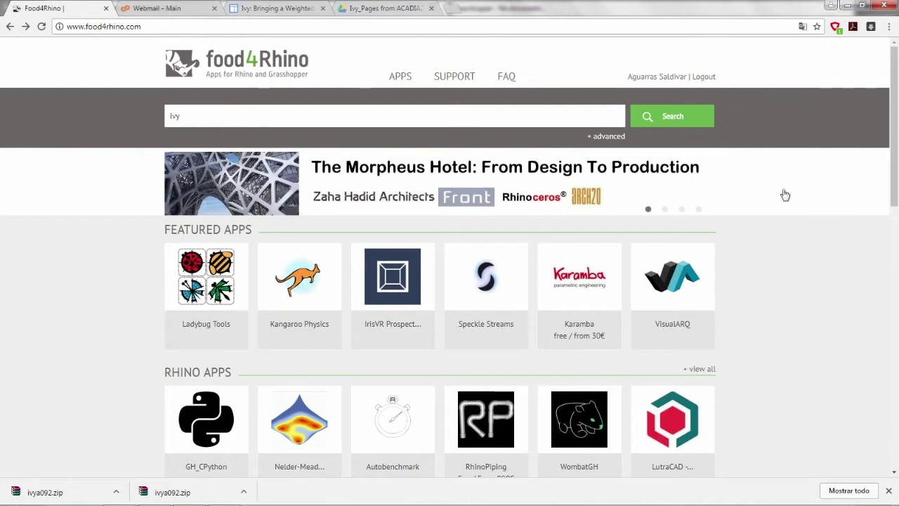
# Search food4Rhino for 'ivy', open the Ivy plug-in page and scroll to its Ivy 0.92 download
pyautogui.click(611, 111)
pyautogui.click(665, 116)
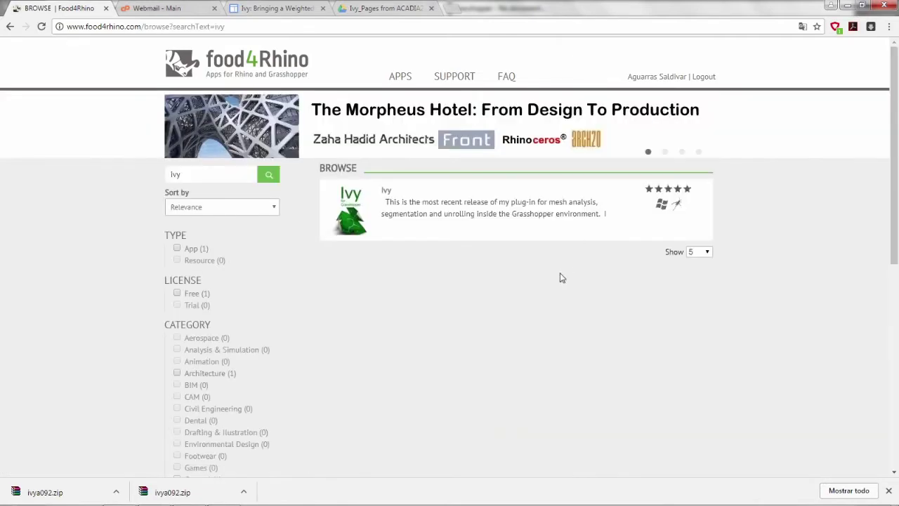
pyautogui.click(365, 222)
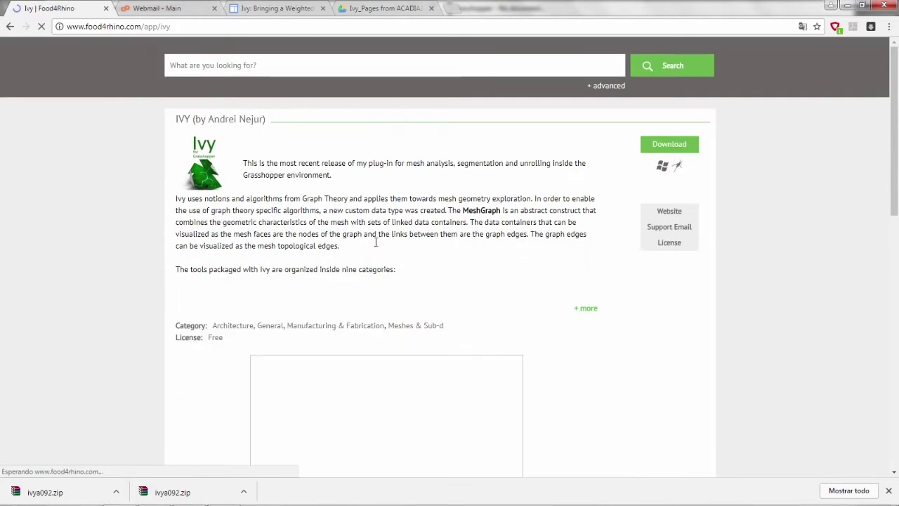
pyautogui.scroll(-5, 572, 247)
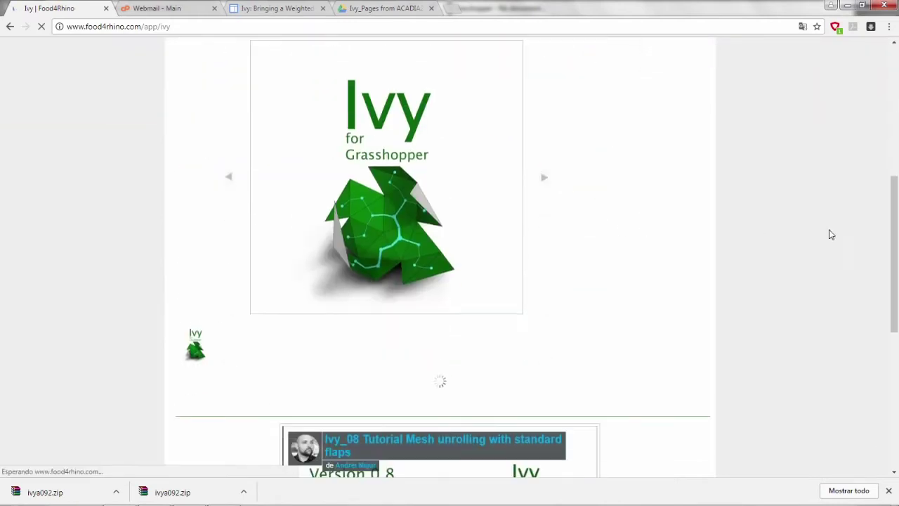
pyautogui.scroll(-6, 703, 187)
pyautogui.scroll(3, 708, 185)
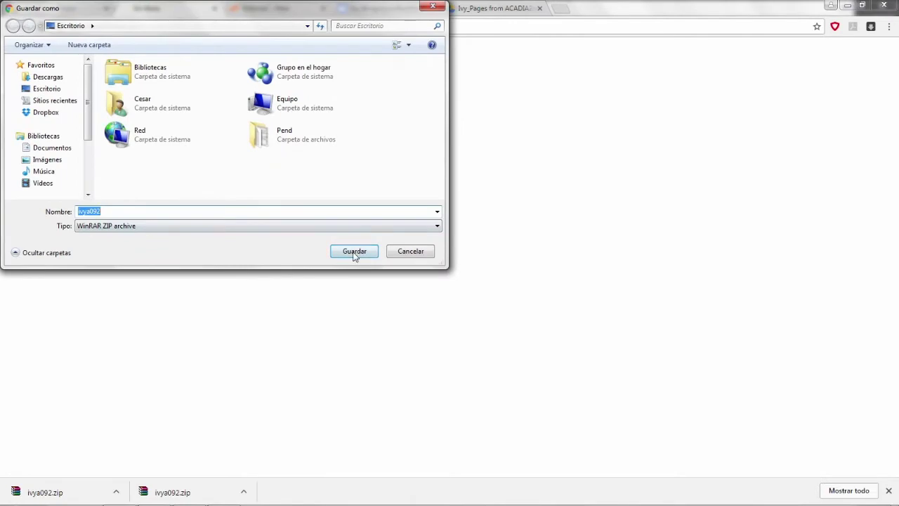
# Save the ivya092 zip, show it in its folder and extract it to ivya092\
pyautogui.click(355, 252)
pyautogui.click(116, 491)
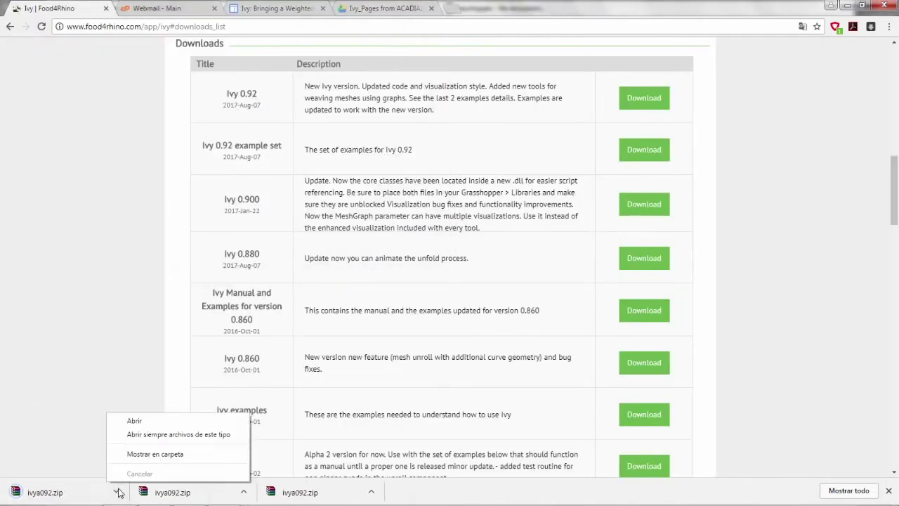
pyautogui.click(133, 454)
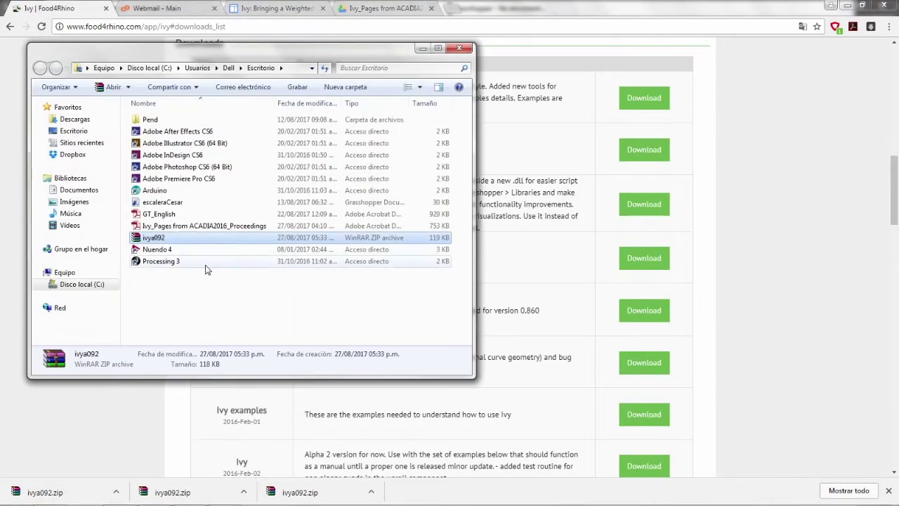
pyautogui.rightClick(186, 240)
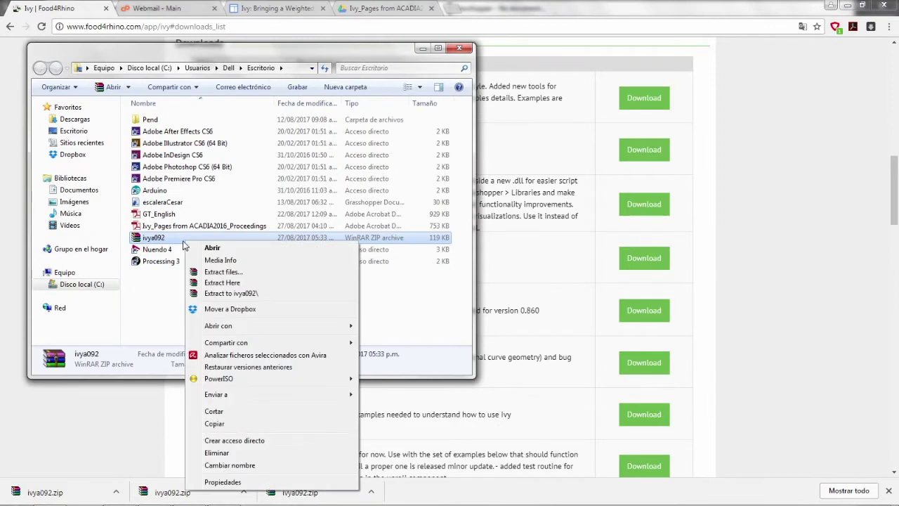
pyautogui.click(238, 293)
# Open the extracted ivya092 folder and copy the Ivy and IvyScript.dll files
pyautogui.doubleClick(177, 121)
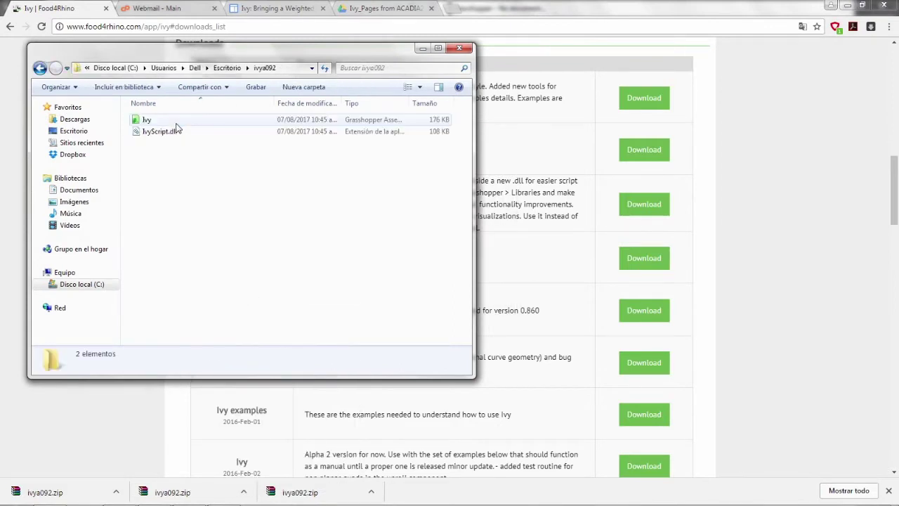
pyautogui.moveTo(202, 170); pyautogui.dragTo(141, 123)
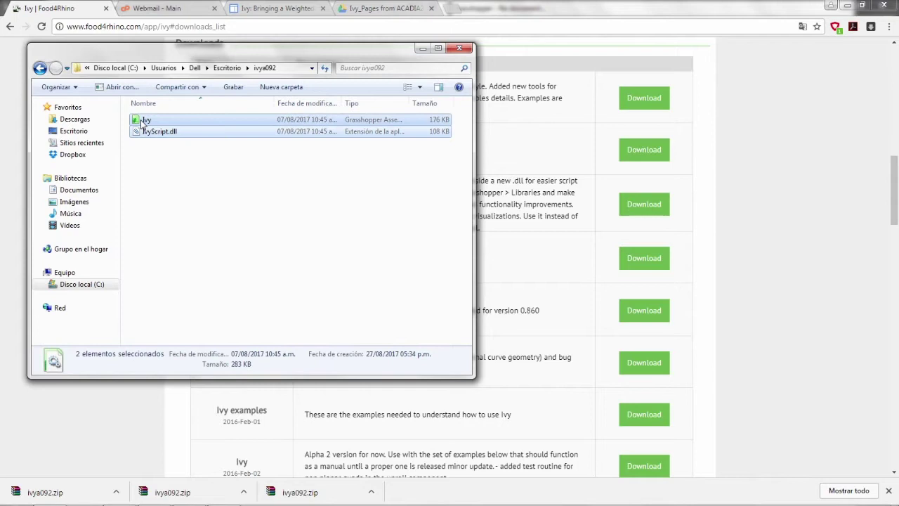
pyautogui.moveTo(185, 166); pyautogui.dragTo(144, 124)
pyautogui.rightClick(143, 121)
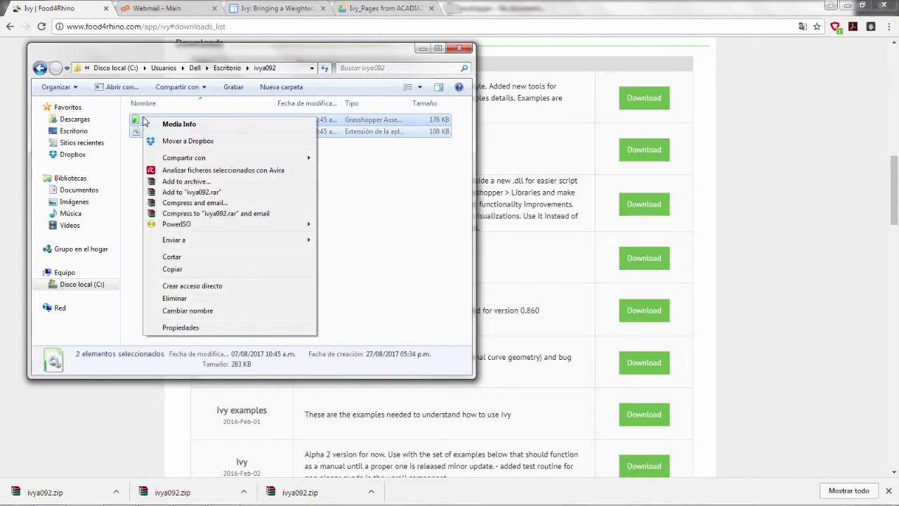
pyautogui.click(208, 270)
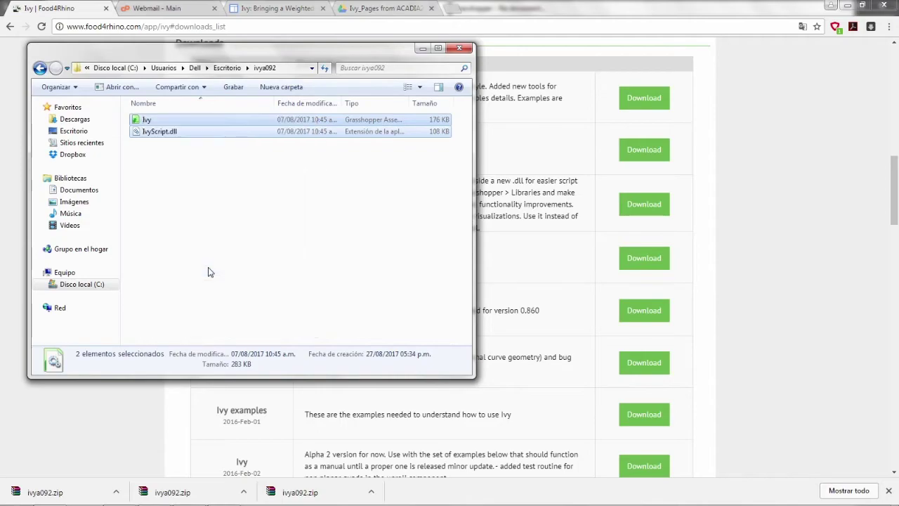
# Open Grasshopper's Components (Libraries) folder via File > Special Folders
pyautogui.hotkey('alt', 'Tab')
pyautogui.hotkey('alt', 'Tab')
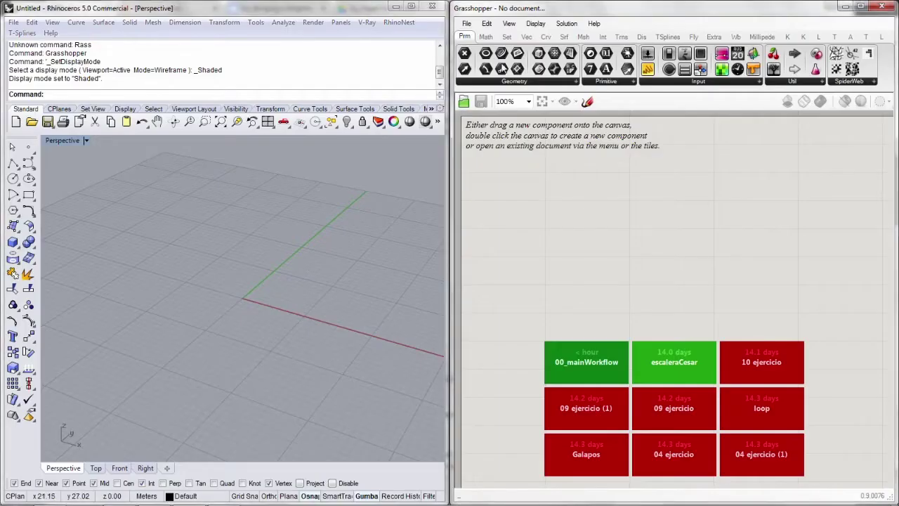
pyautogui.click(466, 23)
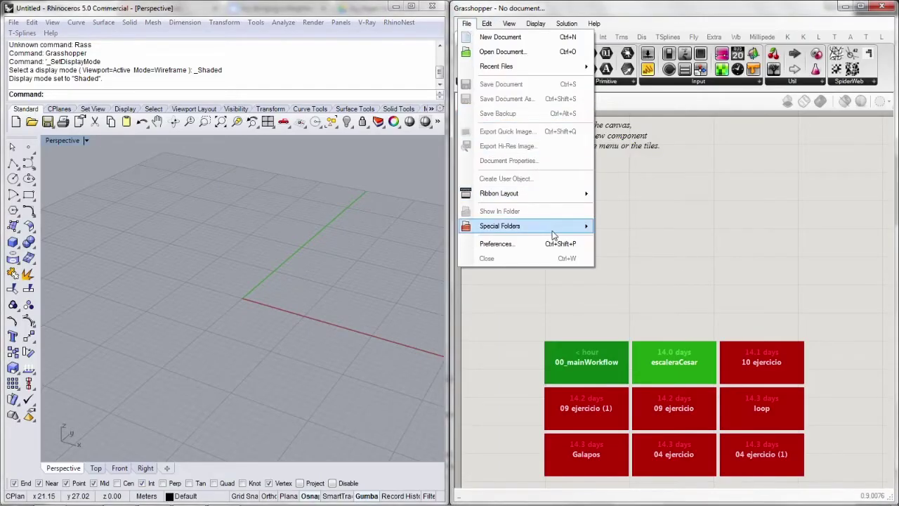
pyautogui.moveTo(555, 226)
pyautogui.click(618, 226)
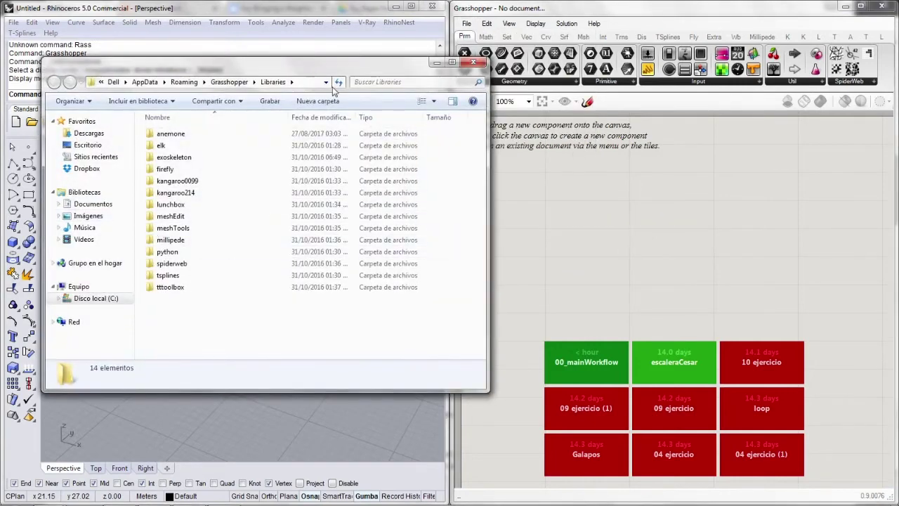
# Create a new folder named Ivy in Libraries and paste the two Ivy files into it
pyautogui.click(320, 100)
pyautogui.press('BackSpace')
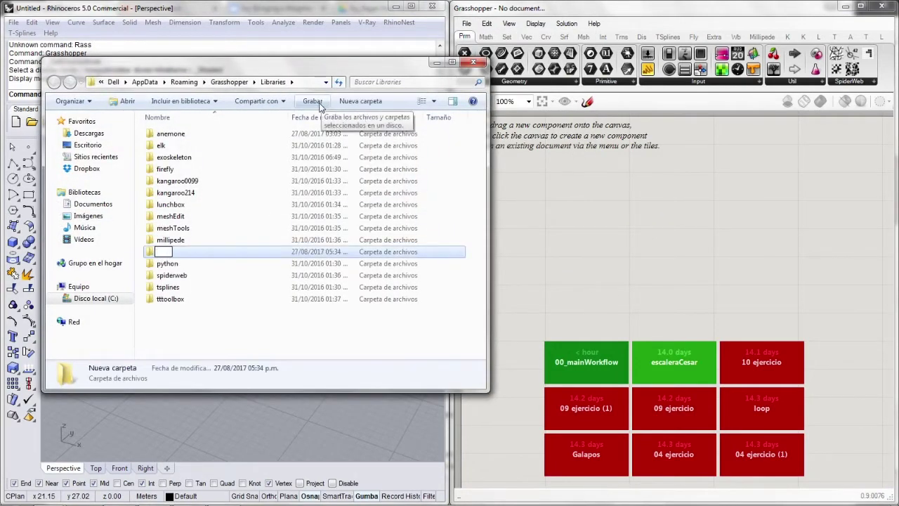
pyautogui.write('Ivy')
pyautogui.press('Return')
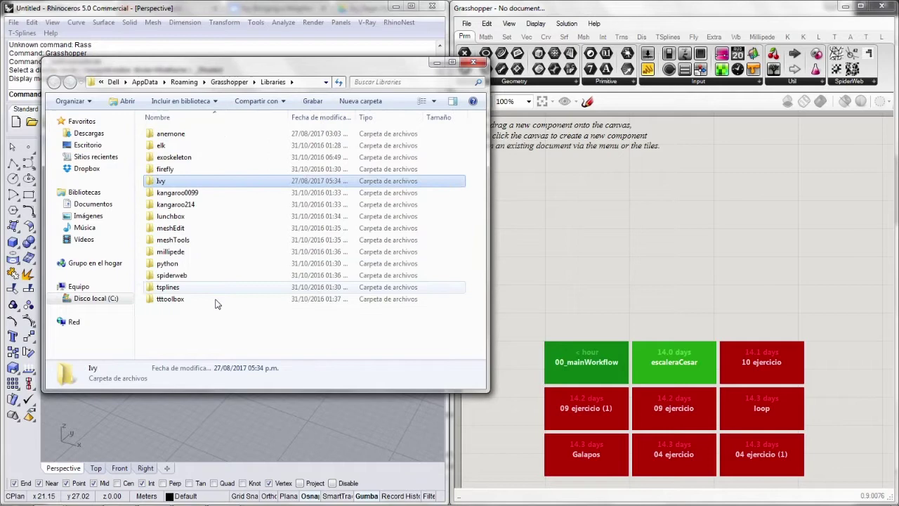
pyautogui.press('Return')
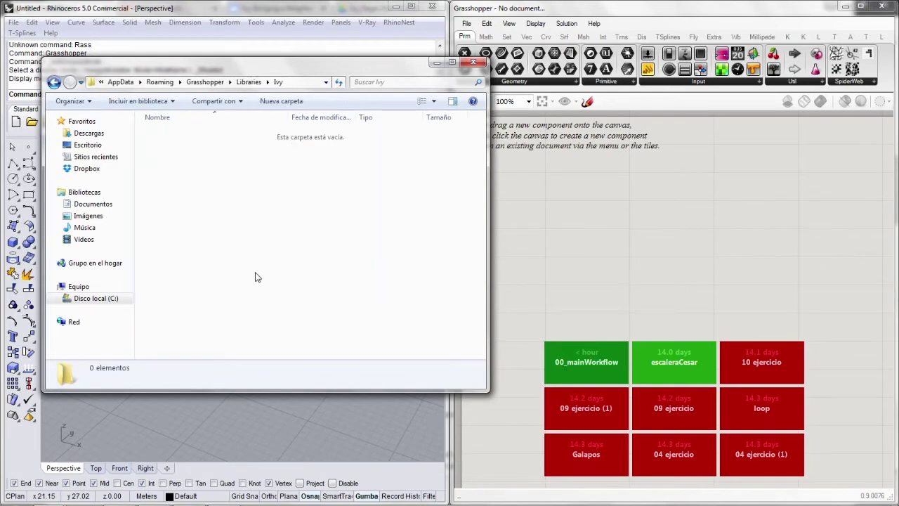
pyautogui.hotkey('ctrl', 'v')
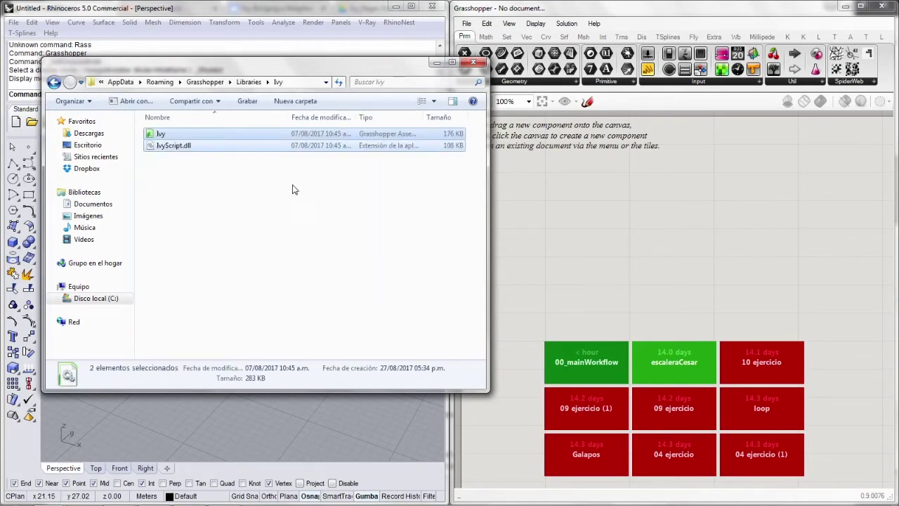
# Close the Ivy folder, run GrasshopperUnloadPlugin, then relaunch Grasshopper so the Ivy tab loads
pyautogui.click(473, 63)
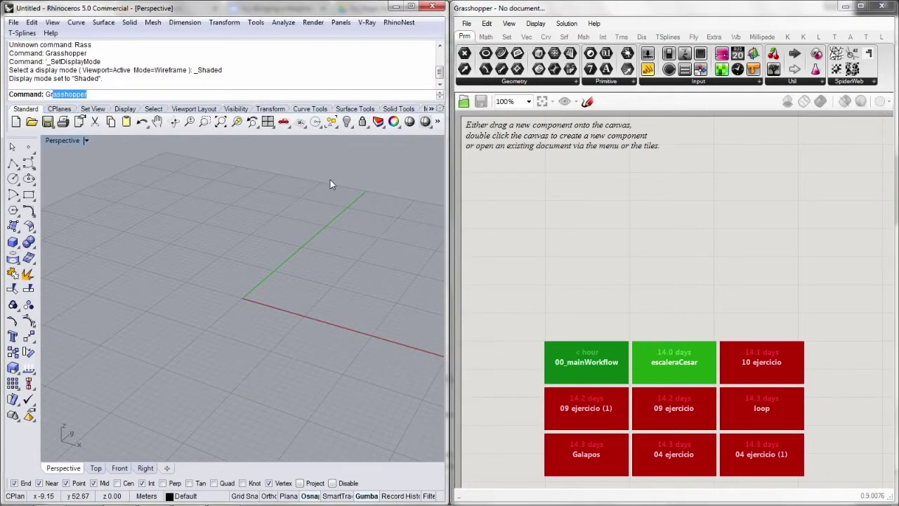
pyautogui.write('ass')
pyautogui.press('Down')
pyautogui.press('Down')
pyautogui.press('Down')
pyautogui.press('Down')
pyautogui.press('Down')
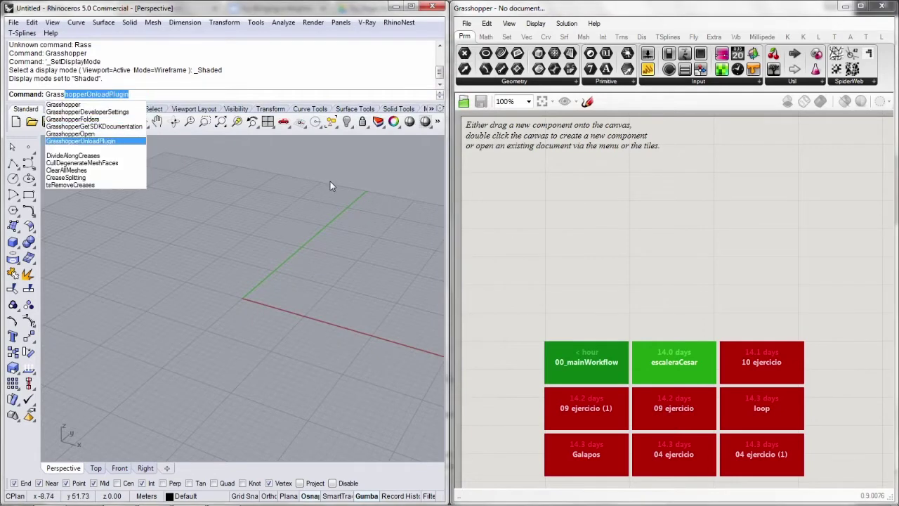
pyautogui.press('Return')
pyautogui.write('Grasshopper')
pyautogui.press('Return')
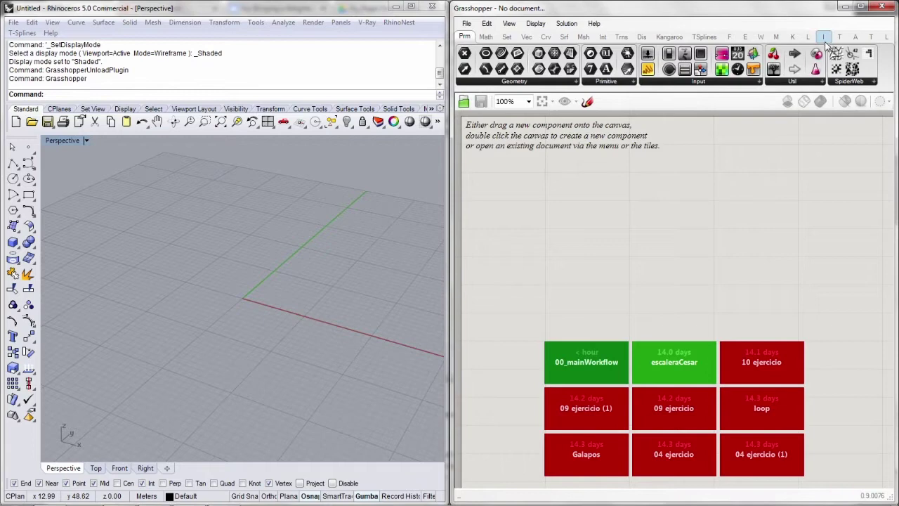
pyautogui.moveTo(825, 41)
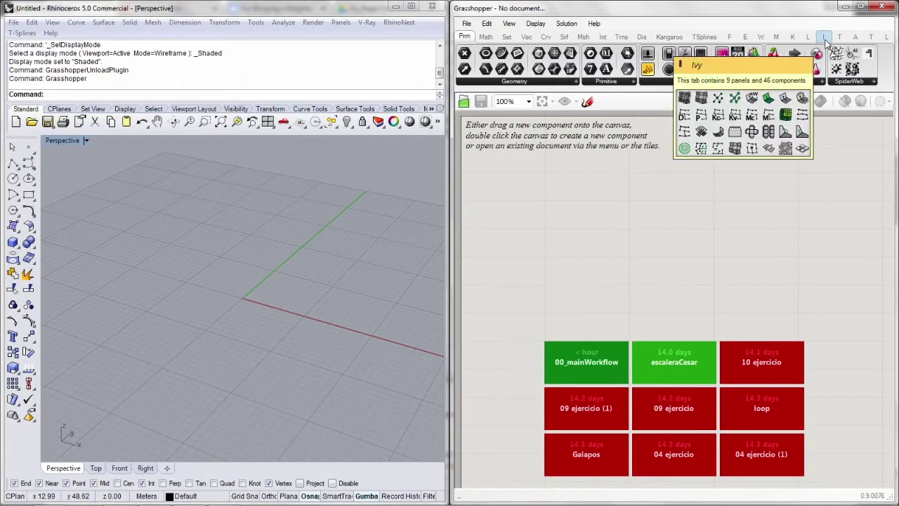
# Open the Ivy 'I' tab to reveal its Mesh Graph, Weight Graph and Primary Segmentation groups
pyautogui.click(826, 41)
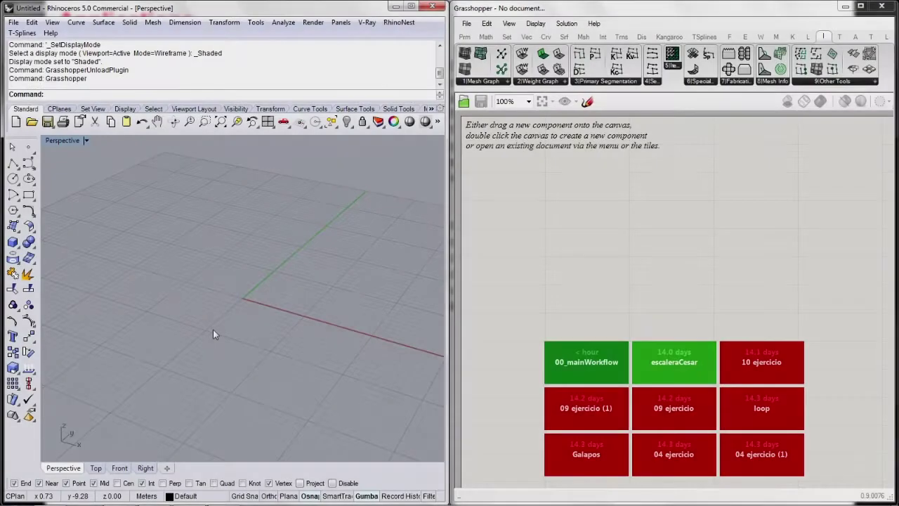
# Draw a torus centred at the origin, picking its main and tube radii in the viewport
pyautogui.write('Torus')
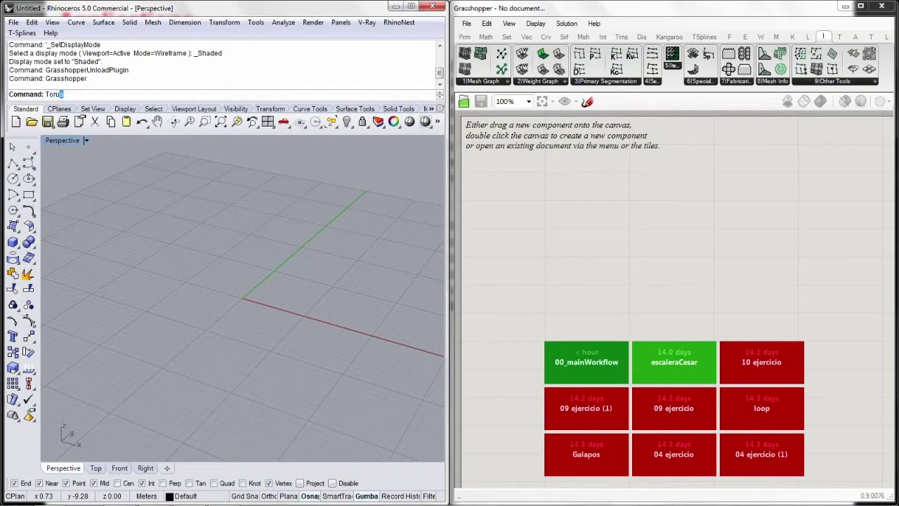
pyautogui.press('Return')
pyautogui.write('0')
pyautogui.press('Return')
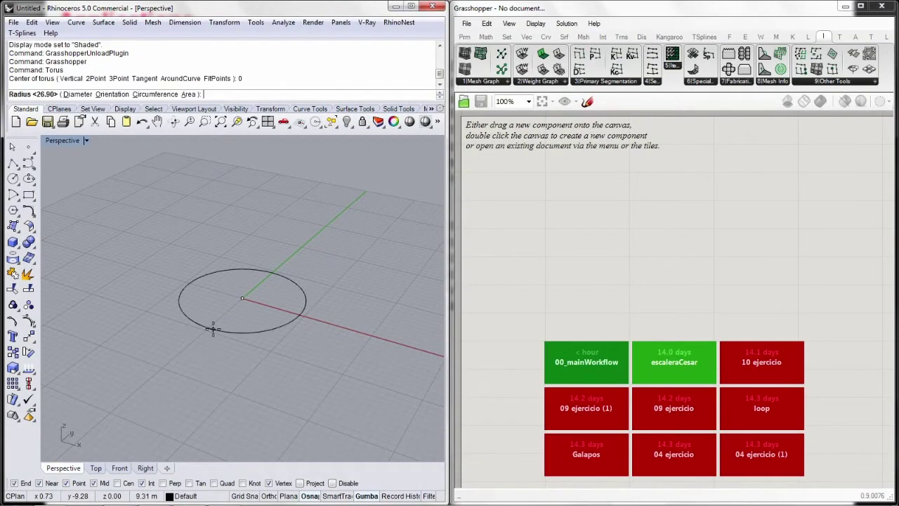
pyautogui.click(347, 255)
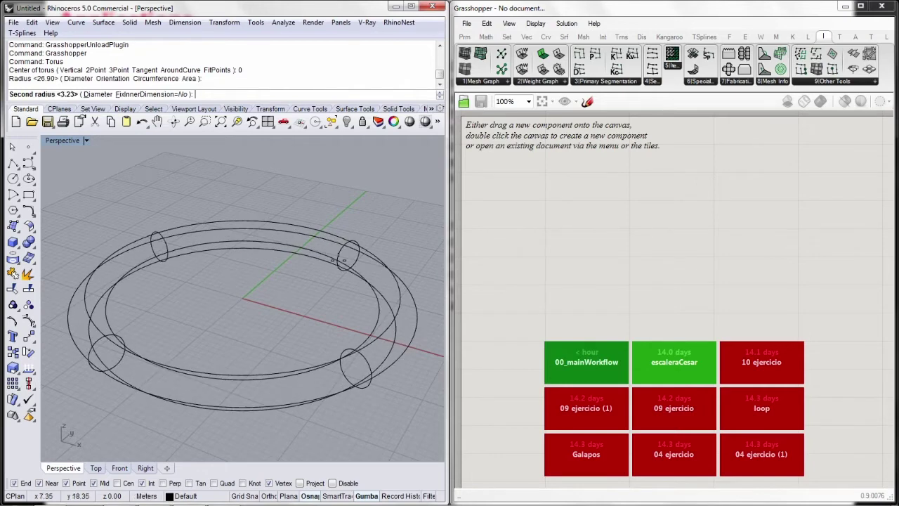
pyautogui.click(344, 260)
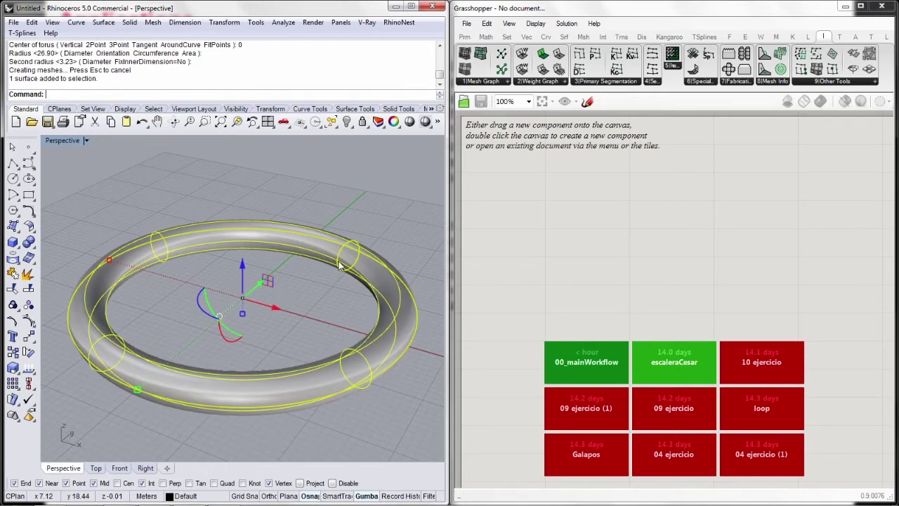
# Mesh the torus with the default polygon settings (1024 faces) and delete the original surface
pyautogui.write('Mesh')
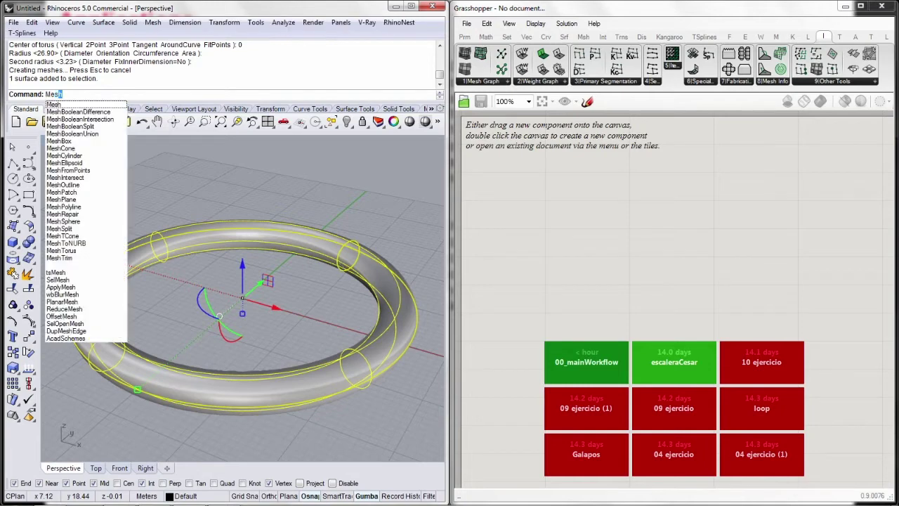
pyautogui.press('Return')
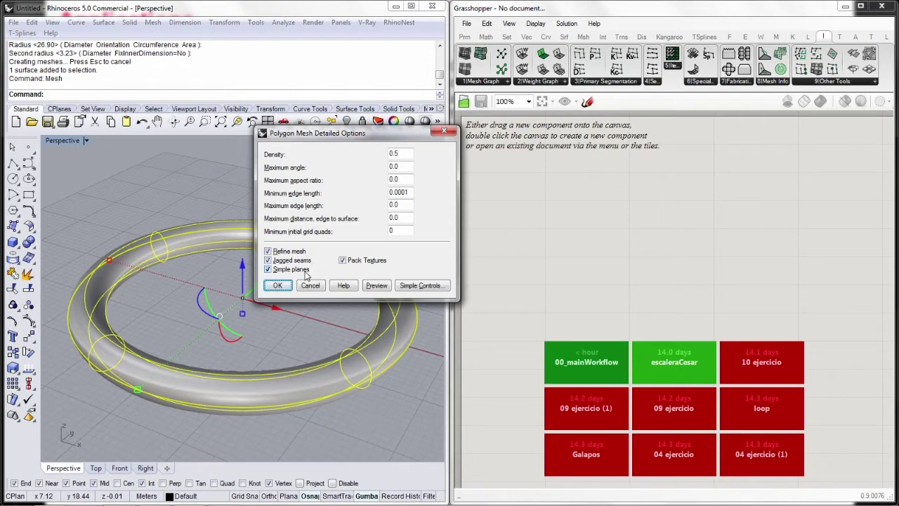
pyautogui.click(280, 281)
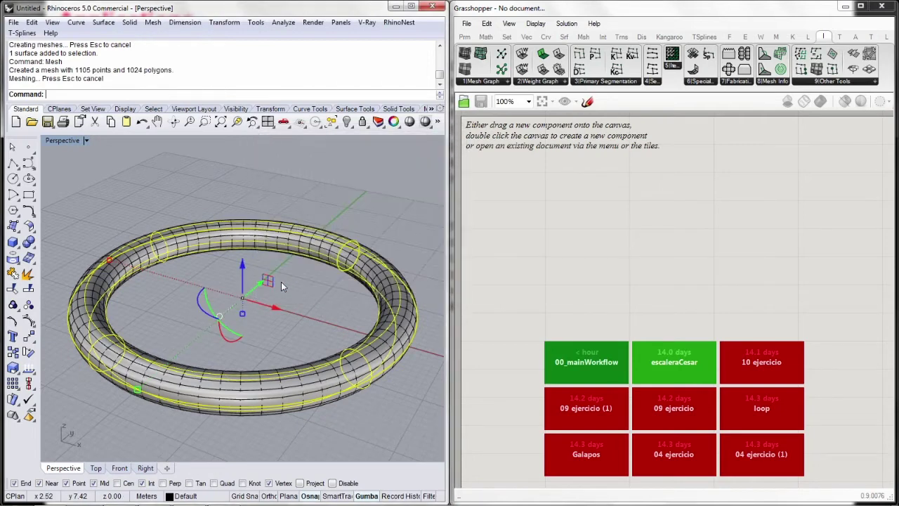
pyautogui.press('Delete')
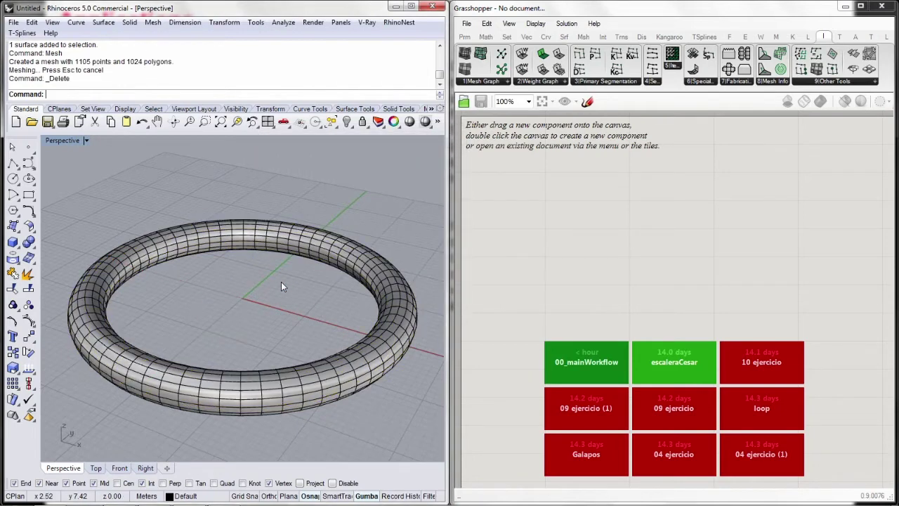
# Add a Mesh parameter referencing the torus mesh, then hide the torus in Rhino
pyautogui.doubleClick(514, 223)
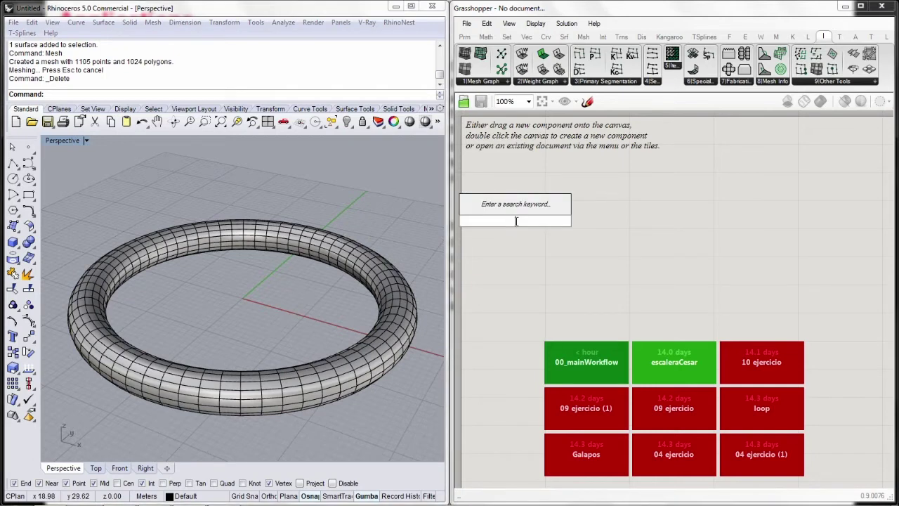
pyautogui.write('meh')
pyautogui.press('BackSpace')
pyautogui.write('sh')
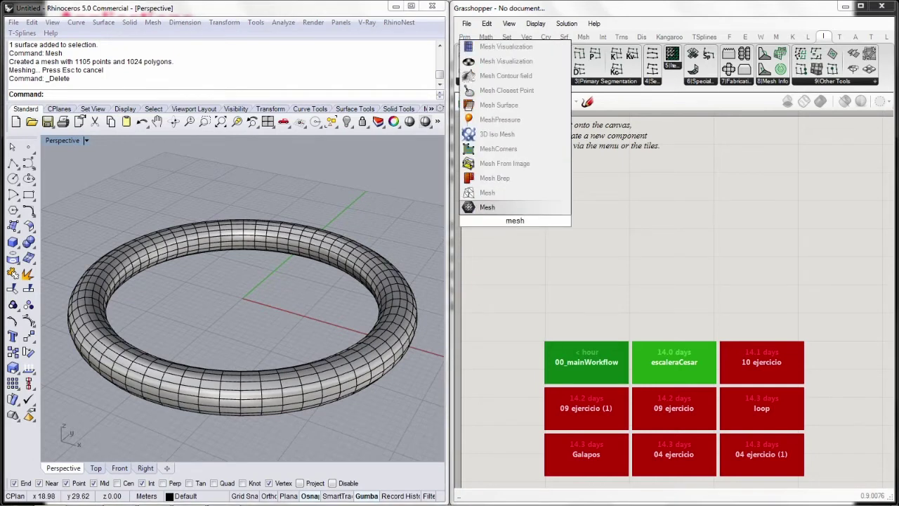
pyautogui.press('Return')
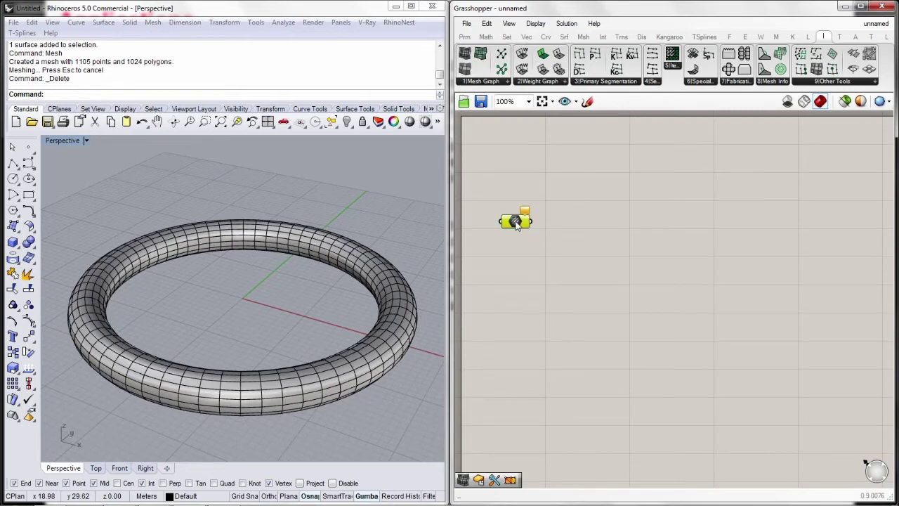
pyautogui.moveTo(518, 218); pyautogui.dragTo(519, 155)
pyautogui.rightClick(522, 156)
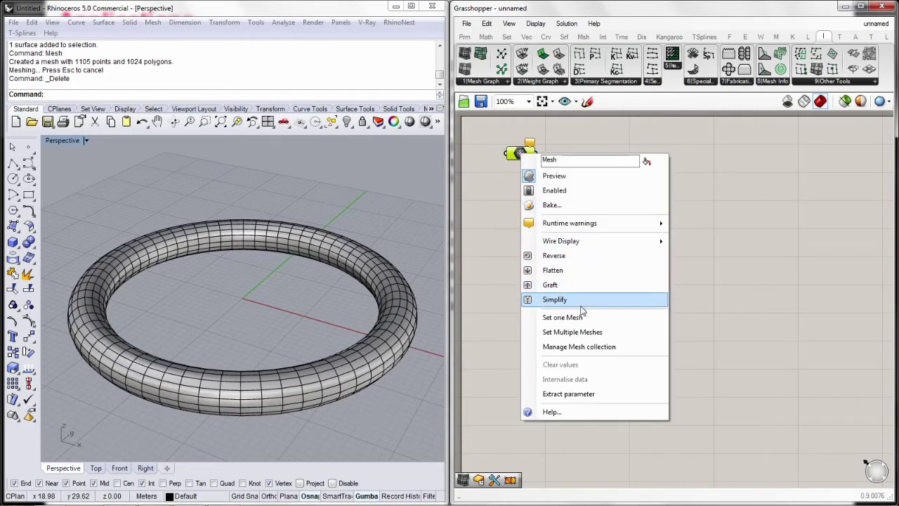
pyautogui.click(562, 317)
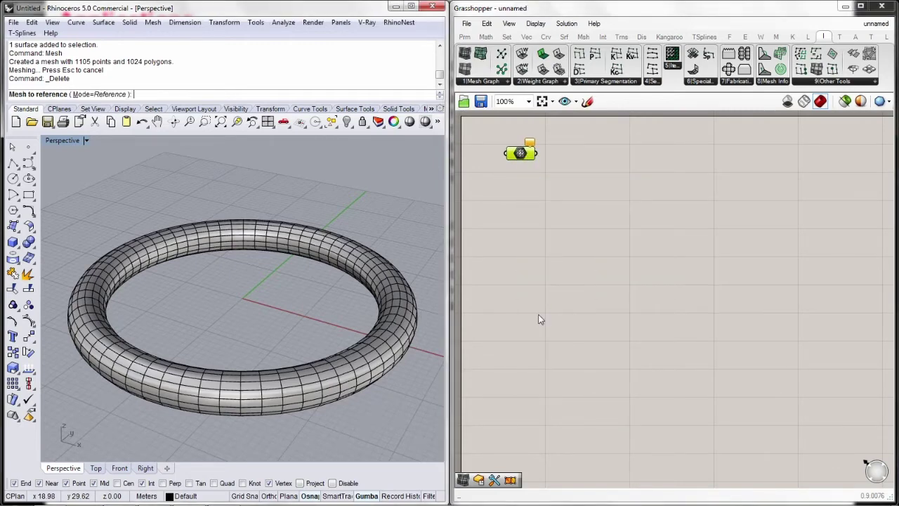
pyautogui.click(367, 338)
pyautogui.hotkey('ctrl', 'h')
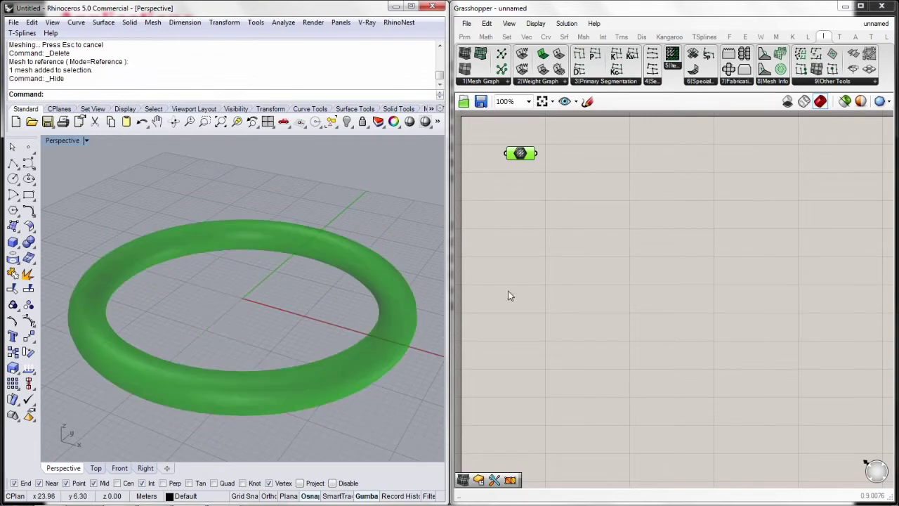
pyautogui.click(649, 245)
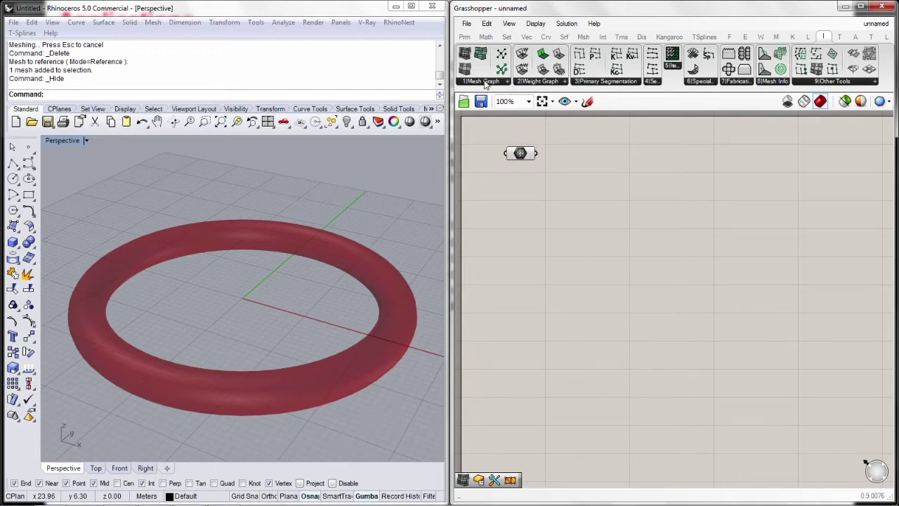
# Place Ivy's Graph from Mesh component and wire the Mesh parameter into its Input Mesh
pyautogui.click(484, 83)
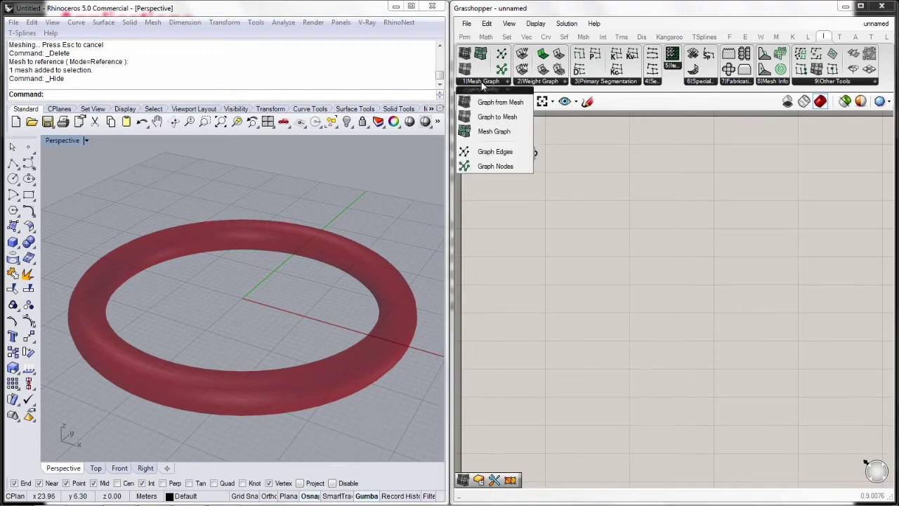
pyautogui.click(510, 107)
pyautogui.click(585, 156)
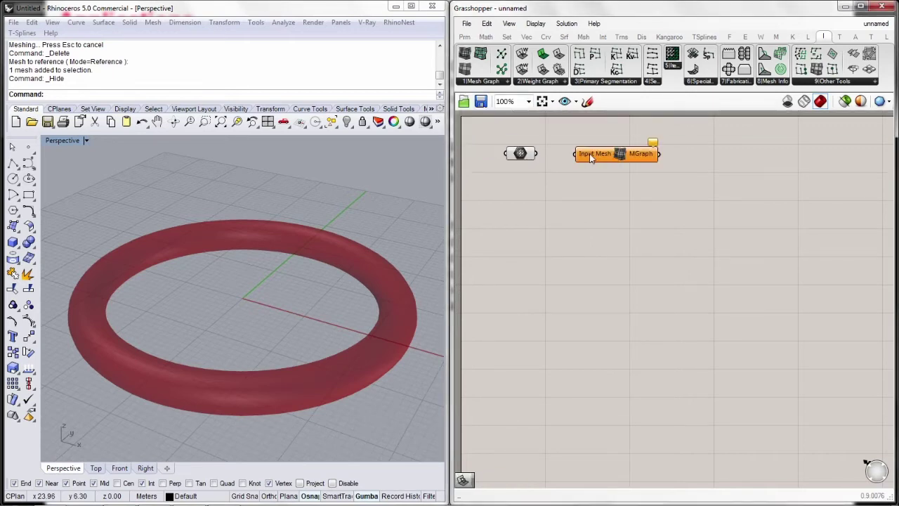
pyautogui.moveTo(576, 154); pyautogui.dragTo(537, 158)
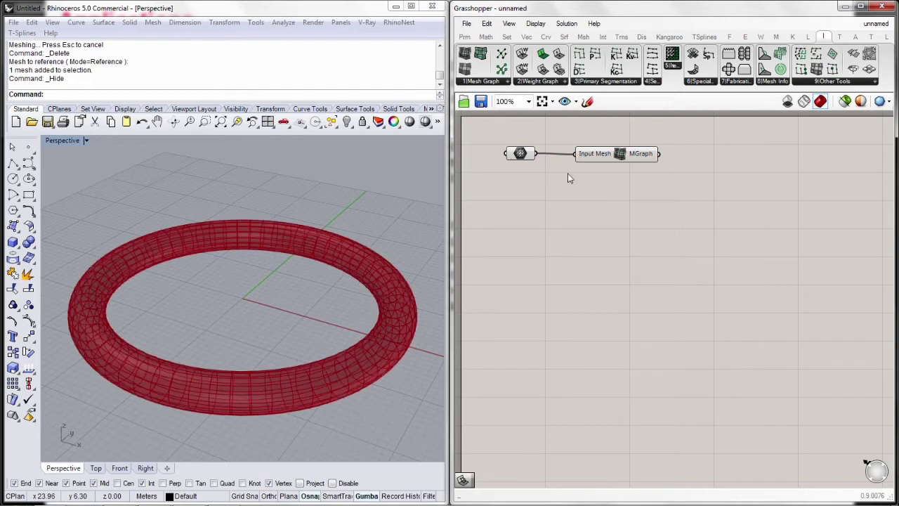
pyautogui.moveTo(654, 167); pyautogui.dragTo(618, 184, button='right')
pyautogui.click(606, 168)
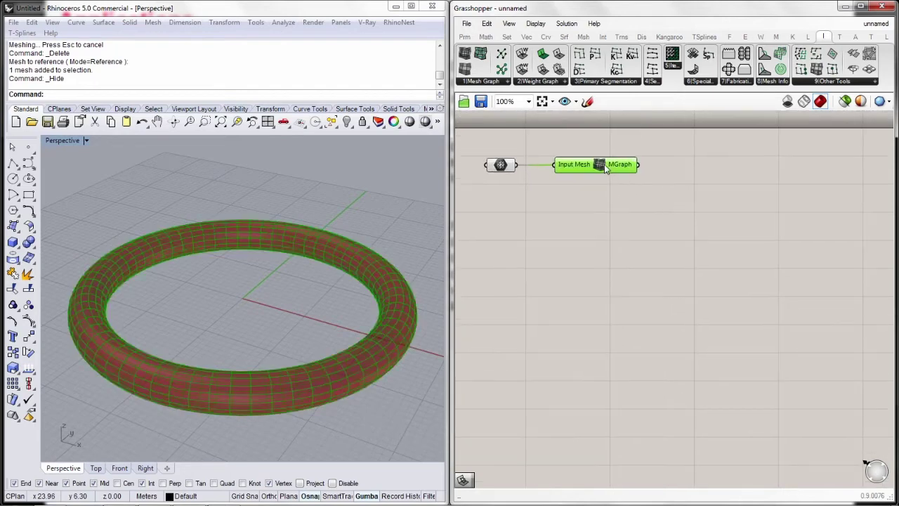
pyautogui.click(599, 187)
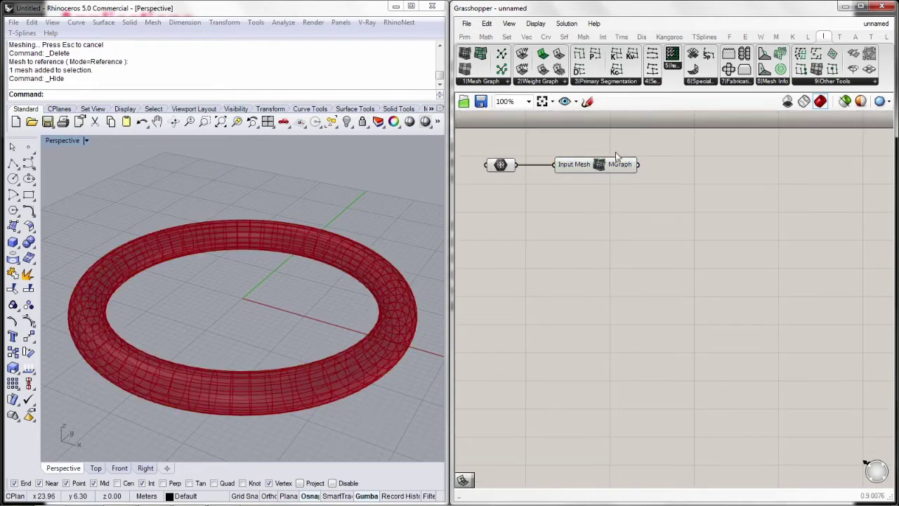
pyautogui.moveTo(620, 164)
pyautogui.moveTo(267, 373); pyautogui.dragTo(290, 322, button='right')
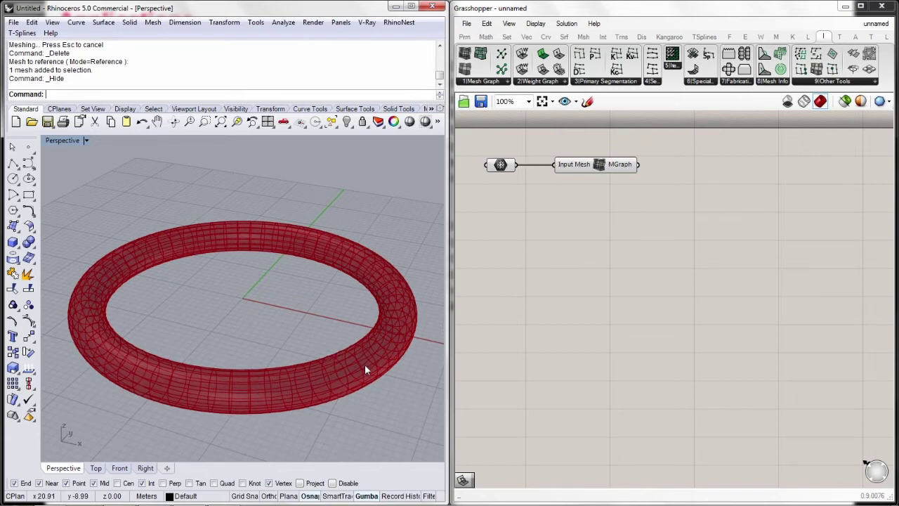
pyautogui.moveTo(353, 387); pyautogui.dragTo(363, 399, button='right')
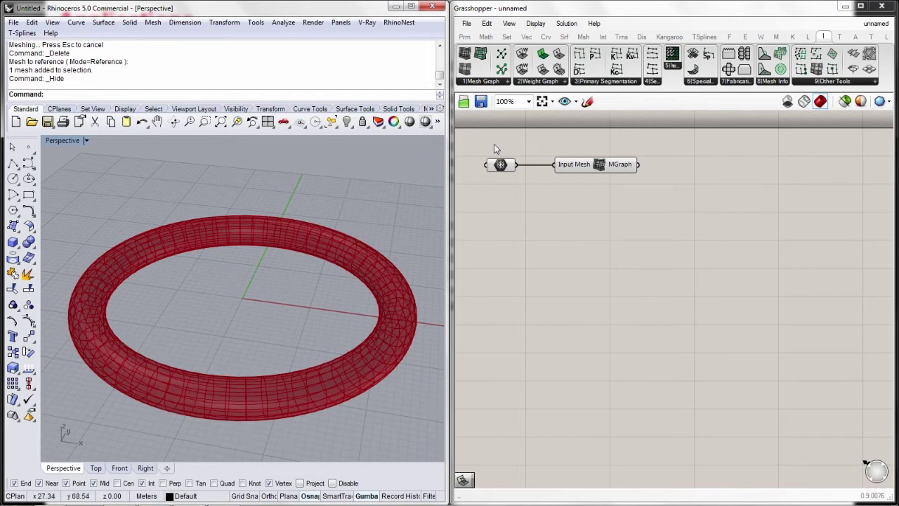
# Add a Face Angle Edge Weight component and wire the MGraph output into it
pyautogui.click(551, 82)
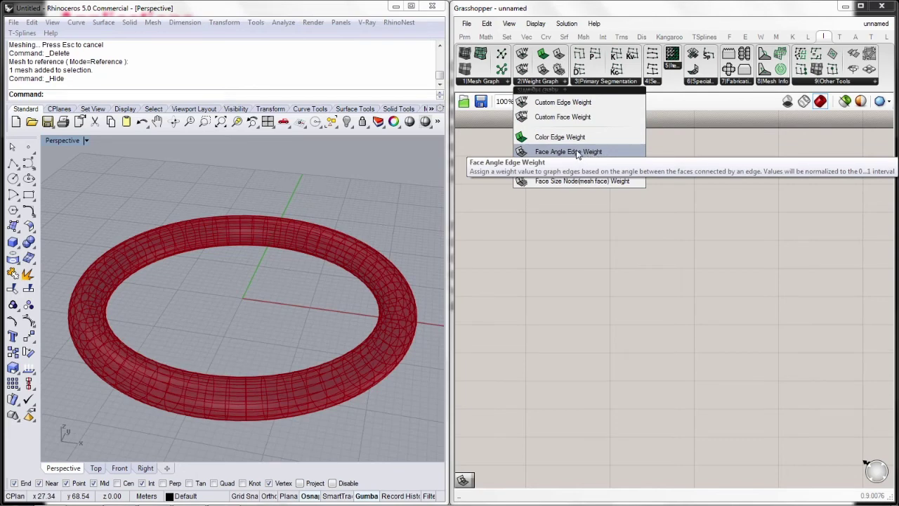
pyautogui.moveTo(584, 153); pyautogui.dragTo(724, 164)
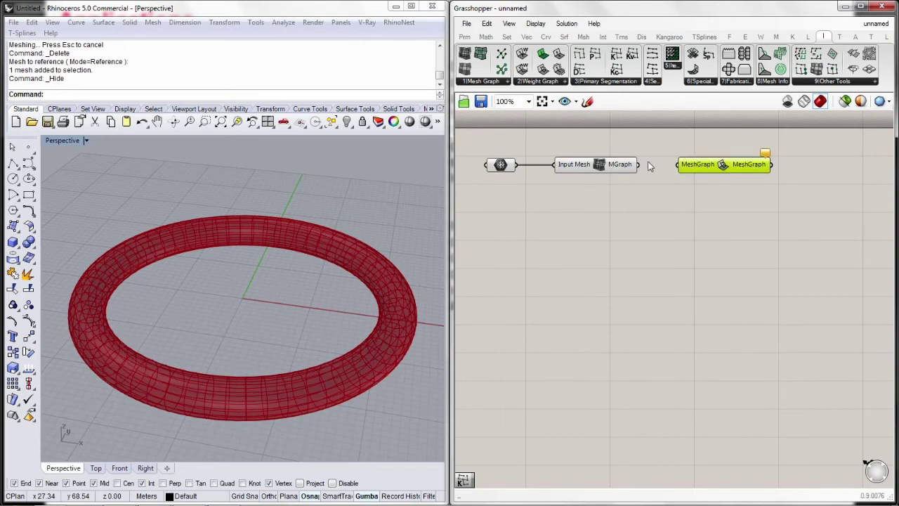
pyautogui.moveTo(638, 165); pyautogui.dragTo(678, 165)
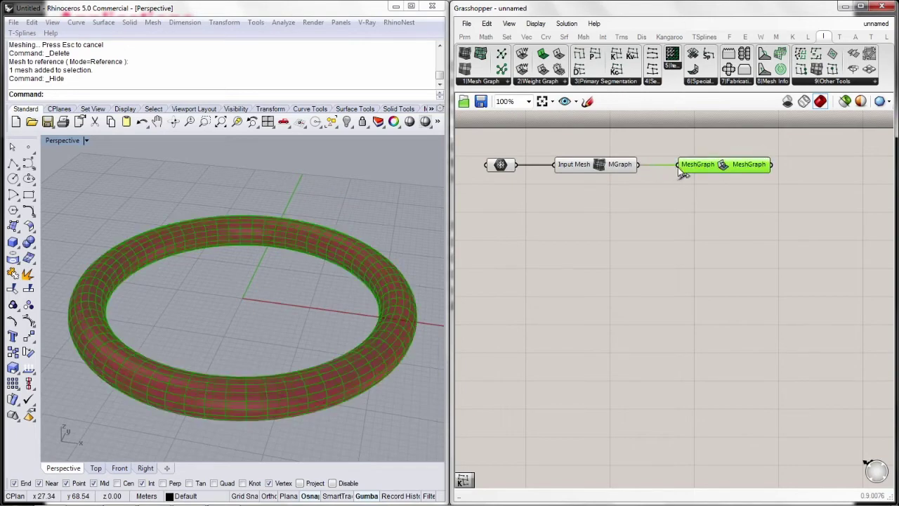
# Turn Preview Off for the Mesh parameter and Graph from Mesh components
pyautogui.moveTo(608, 202)
pyautogui.mouseDown()
pyautogui.moveTo(527, 179)
pyautogui.moveTo(493, 144)
pyautogui.mouseUp()
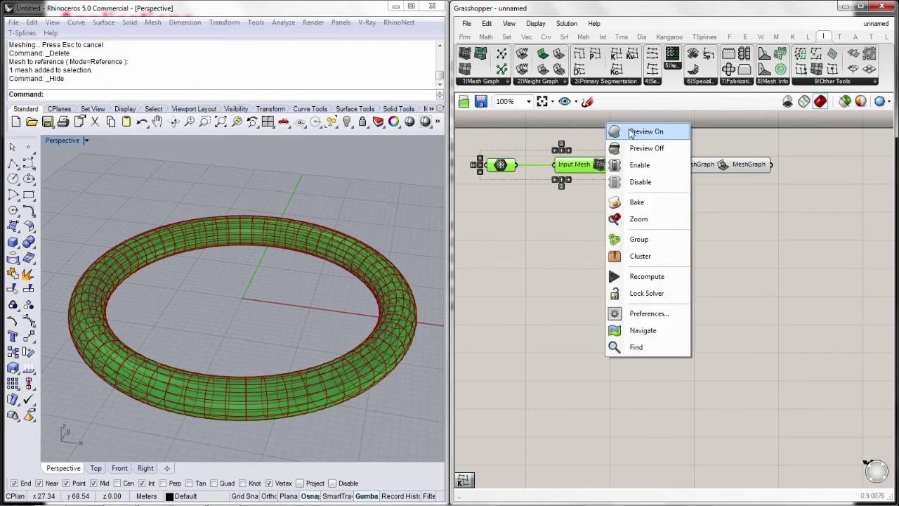
pyautogui.rightClick(605, 123)
pyautogui.click(648, 148)
pyautogui.moveTo(735, 167); pyautogui.dragTo(679, 165, button='right')
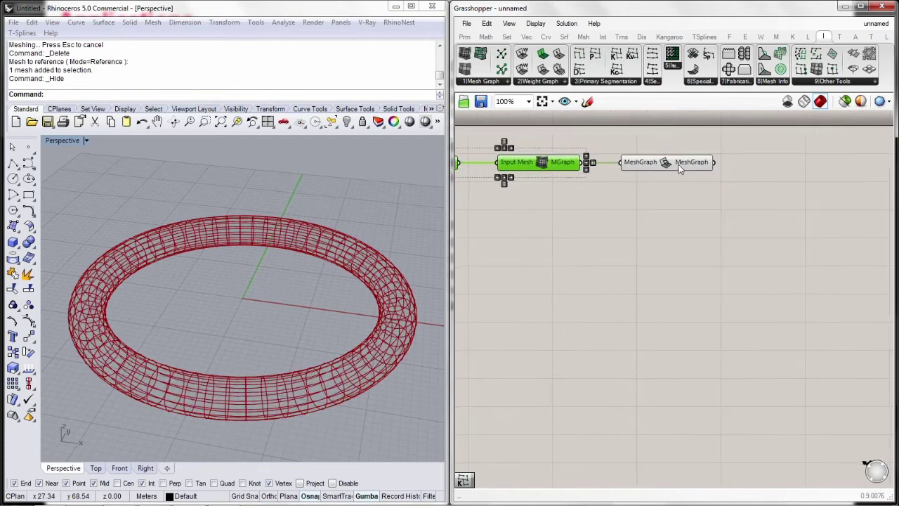
pyautogui.moveTo(679, 164)
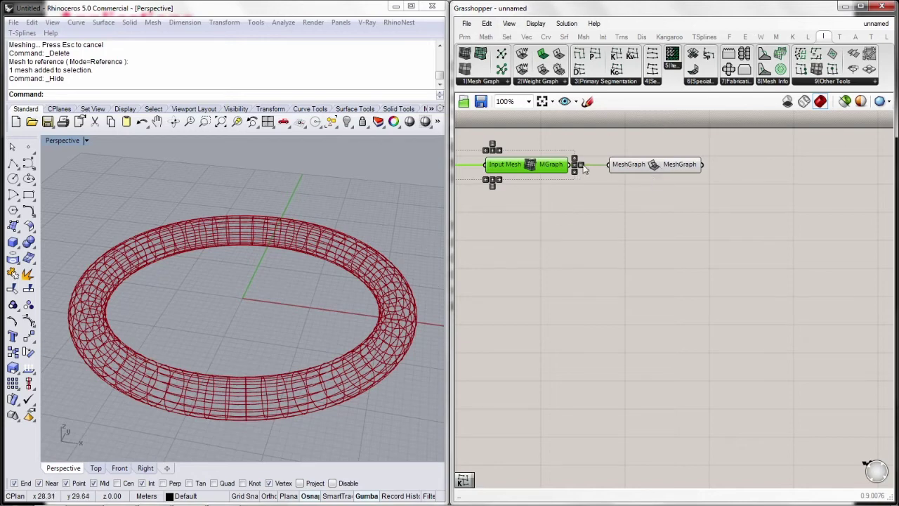
# Place an MST Kruskal component and feed the weighted MeshGraph into its MeshGraph input
pyautogui.click(615, 83)
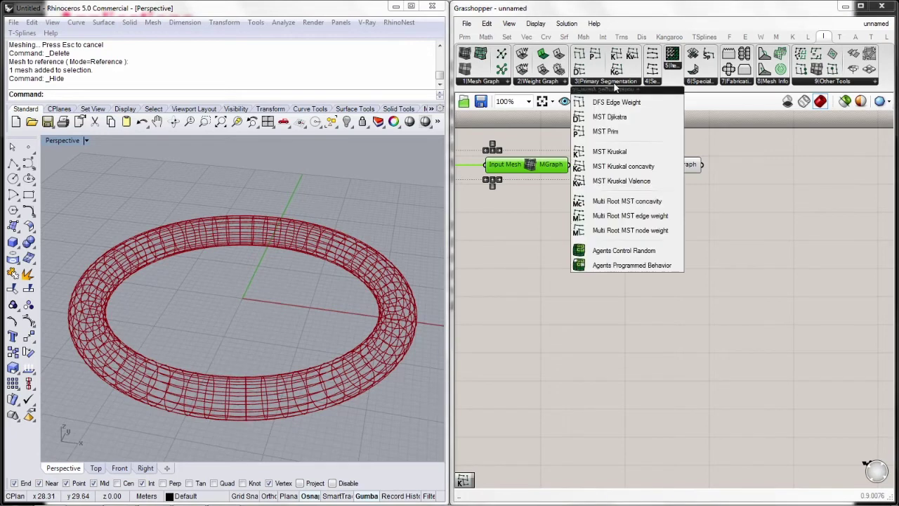
pyautogui.click(647, 154)
pyautogui.click(767, 158)
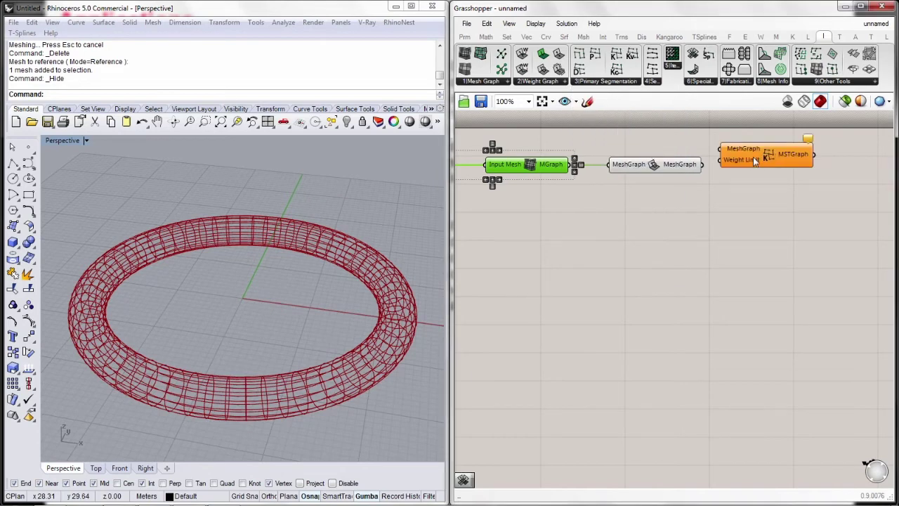
pyautogui.click(610, 82)
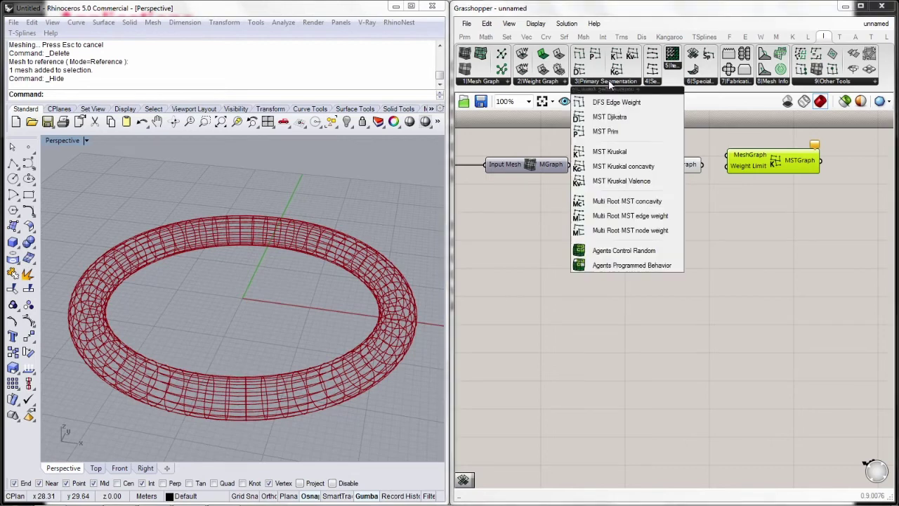
pyautogui.click(748, 114)
pyautogui.moveTo(699, 164); pyautogui.dragTo(513, 184)
pyautogui.rightClick(574, 217)
# Turn off the preview of the input mesh and graph components, then orbit around the torus
pyautogui.click(614, 243)
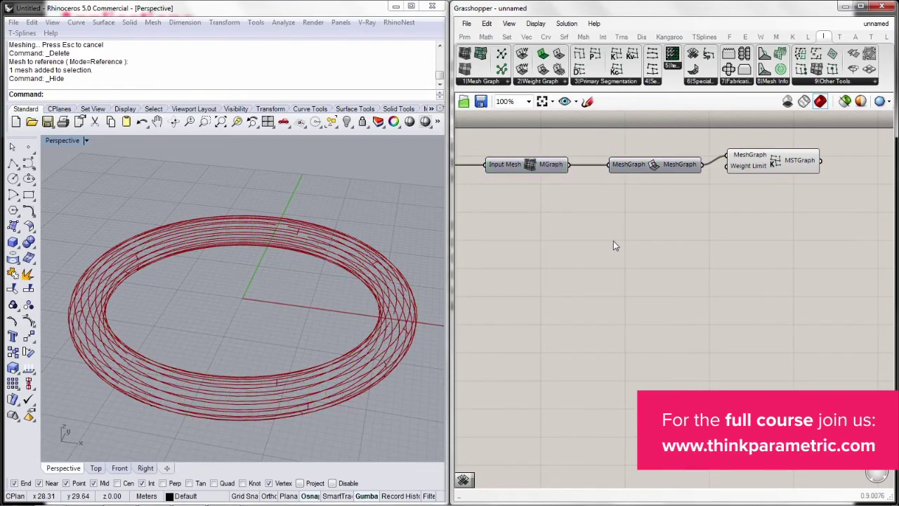
pyautogui.moveTo(271, 276); pyautogui.dragTo(240, 316, button='right')
pyautogui.scroll(5, 381, 281)
pyautogui.scroll(-5, 239, 258)
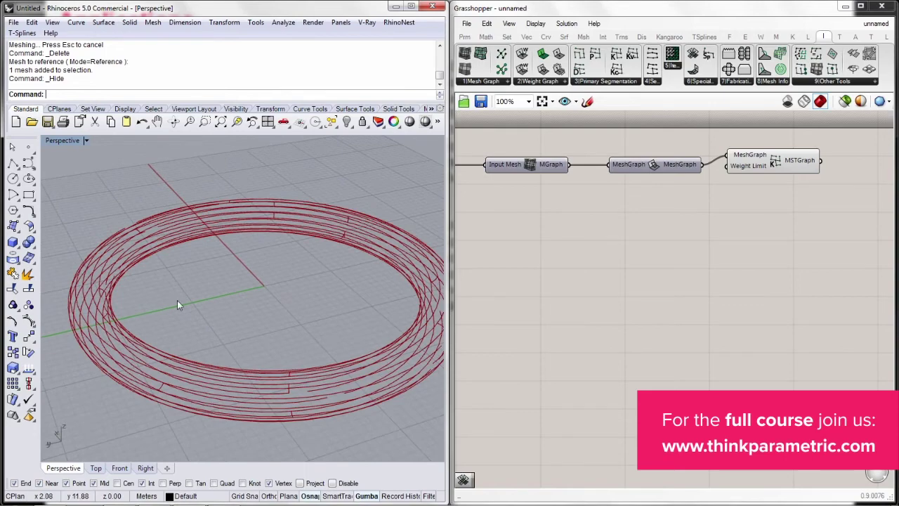
pyautogui.moveTo(179, 305); pyautogui.dragTo(217, 237, button='right')
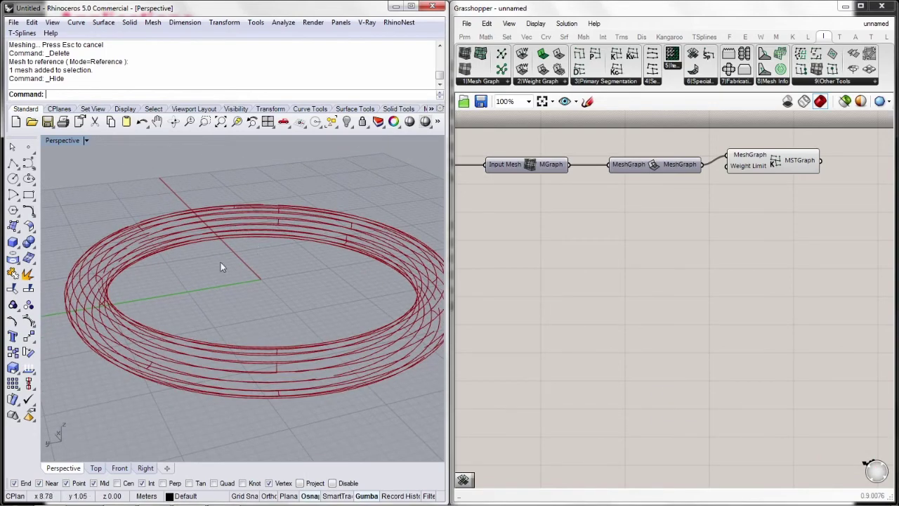
pyautogui.moveTo(172, 325); pyautogui.dragTo(295, 321, button='right')
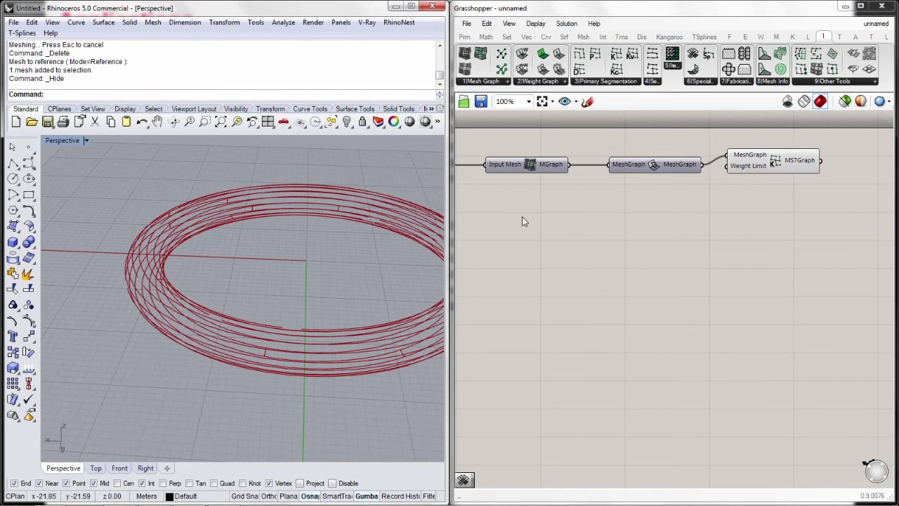
# Pan the canvas to the MSTGraph component and bring up the segmentation and unroll component lists
pyautogui.moveTo(614, 190); pyautogui.dragTo(571, 189, button='right')
pyautogui.moveTo(757, 184); pyautogui.dragTo(681, 207, button='right')
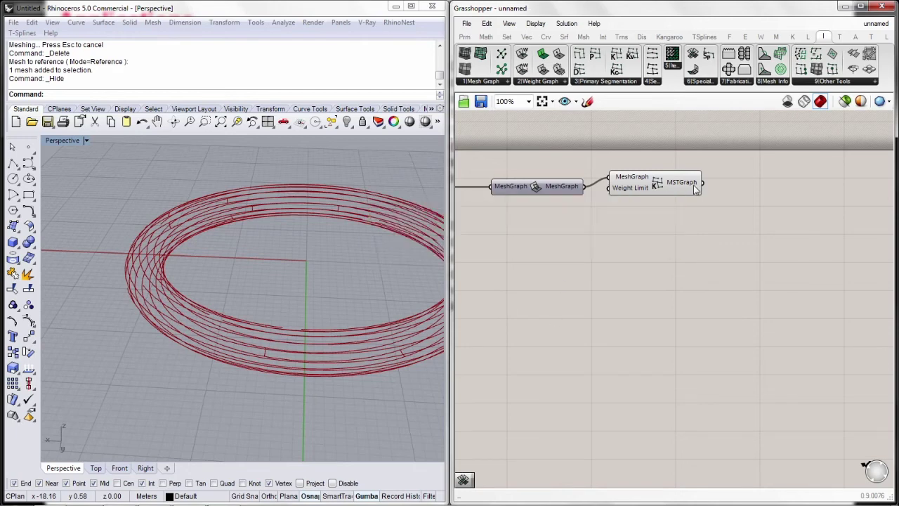
pyautogui.moveTo(695, 189)
pyautogui.click(651, 82)
pyautogui.click(702, 83)
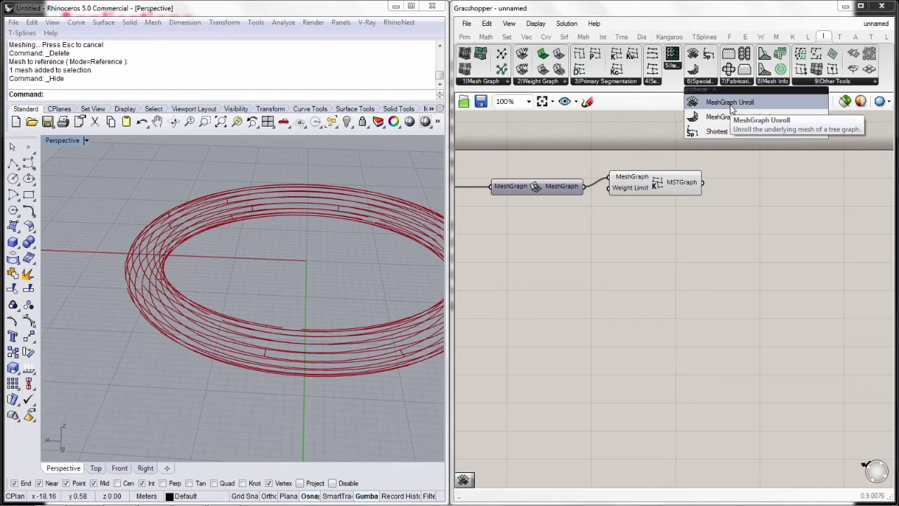
# Place a MeshGraph Unroll component fed by the MSTGraph output, then view the unrolled strips from above
pyautogui.moveTo(730, 103); pyautogui.dragTo(794, 180)
pyautogui.click(696, 138)
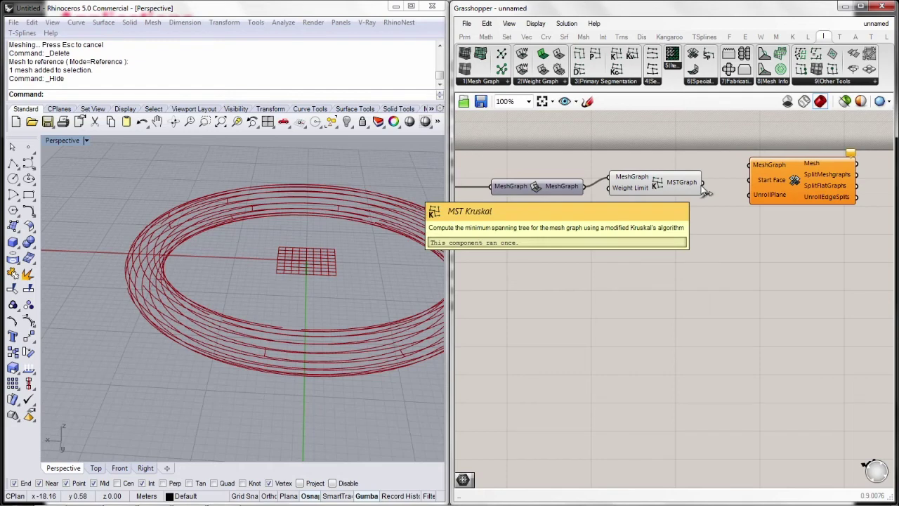
pyautogui.moveTo(702, 183); pyautogui.dragTo(750, 161)
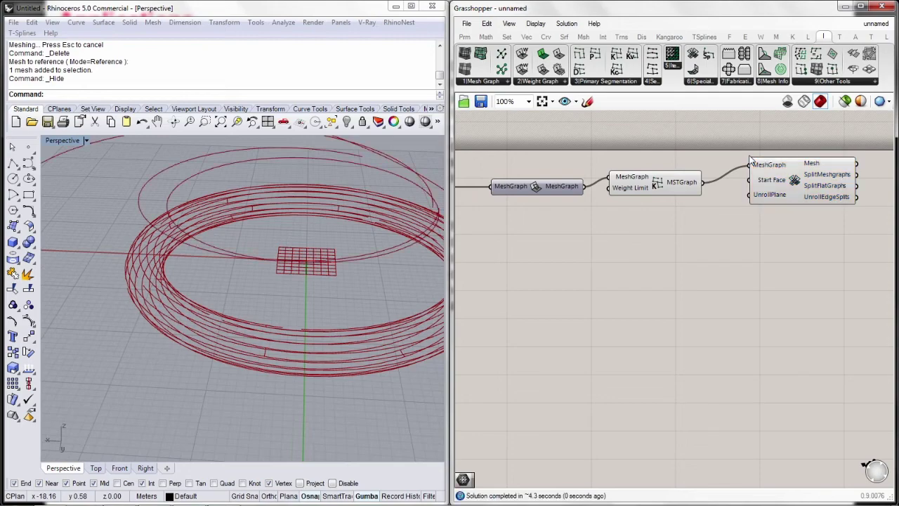
pyautogui.moveTo(294, 168); pyautogui.dragTo(233, 221, button='right')
pyautogui.scroll(-5, 257, 304)
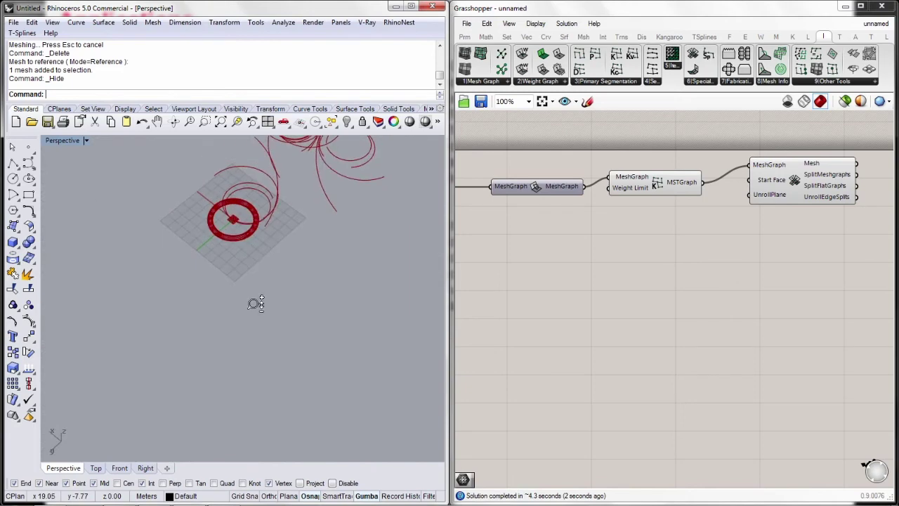
pyautogui.moveTo(257, 304); pyautogui.dragTo(273, 247, button='right')
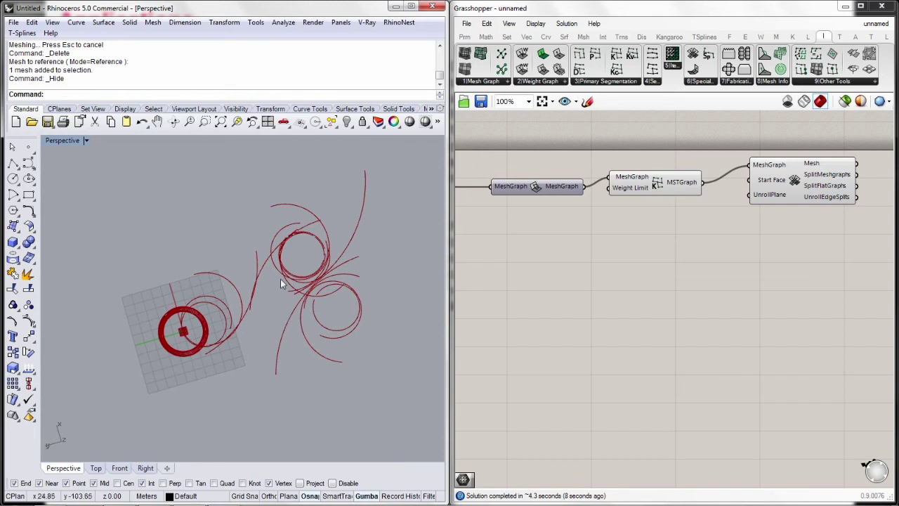
# Select the MeshGraph and MSTGraph components and pick an option from their context menu
pyautogui.moveTo(647, 145); pyautogui.dragTo(534, 224)
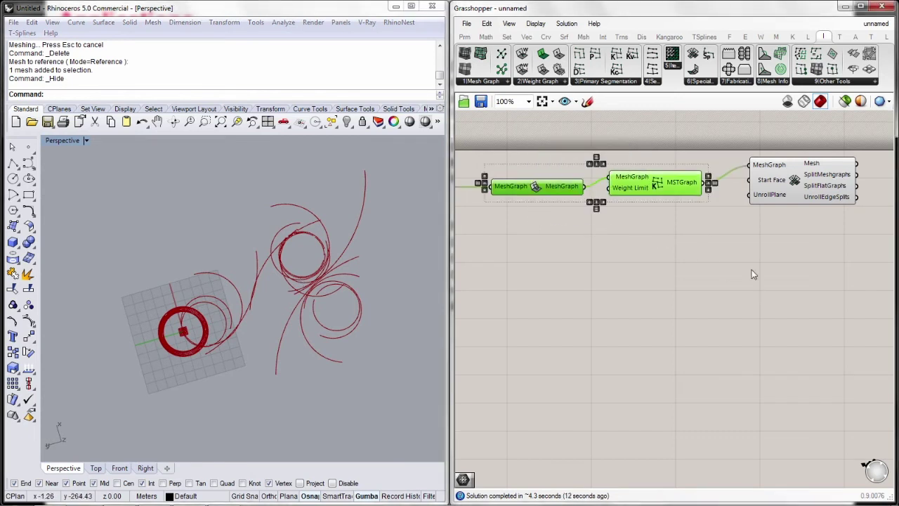
pyautogui.moveTo(710, 250); pyautogui.dragTo(640, 251, button='right')
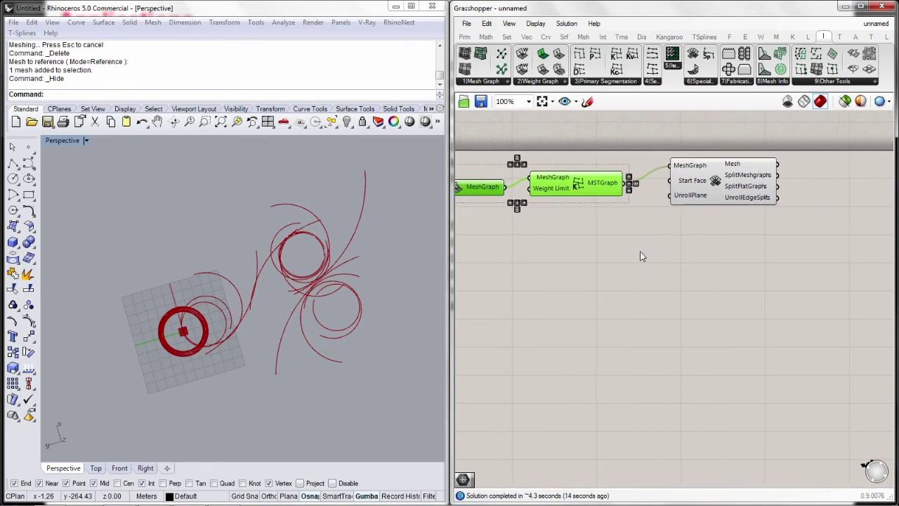
pyautogui.rightClick(640, 251)
pyautogui.click(701, 285)
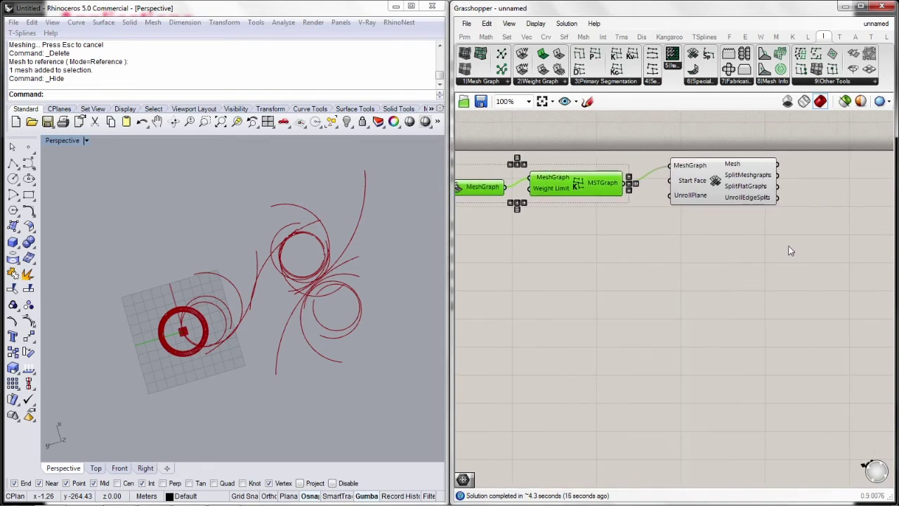
# Add a Mesh parameter beside the unroll component and wire the unrolled Mesh output into it
pyautogui.moveTo(757, 167)
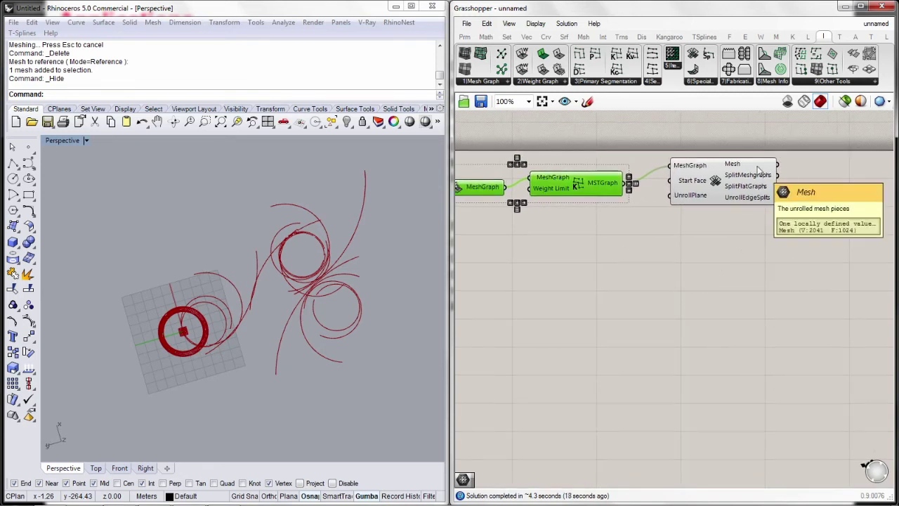
pyautogui.doubleClick(790, 255)
pyautogui.write('meh')
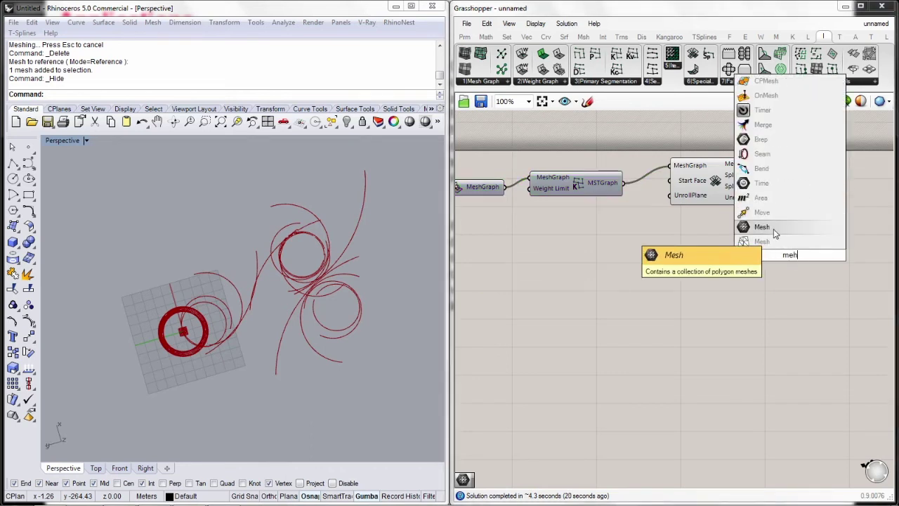
pyautogui.click(773, 229)
pyautogui.moveTo(786, 263); pyautogui.dragTo(818, 183)
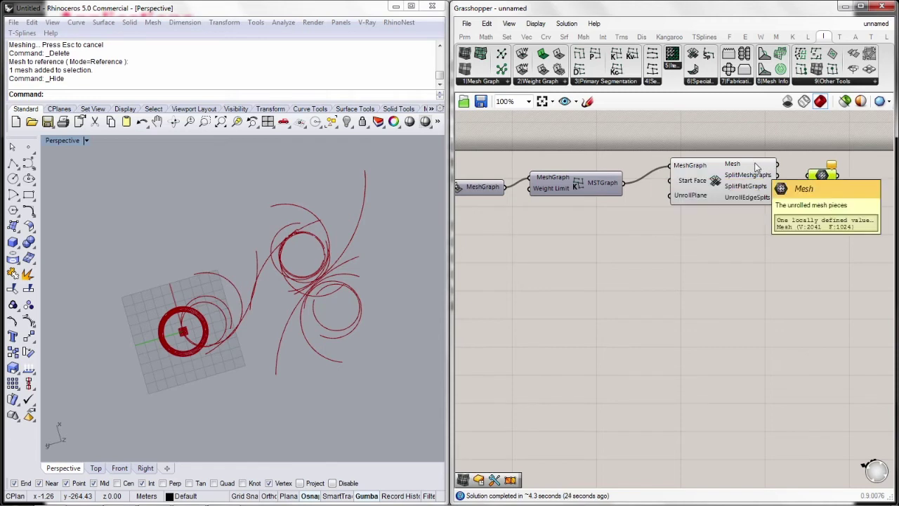
pyautogui.moveTo(807, 175); pyautogui.dragTo(776, 164)
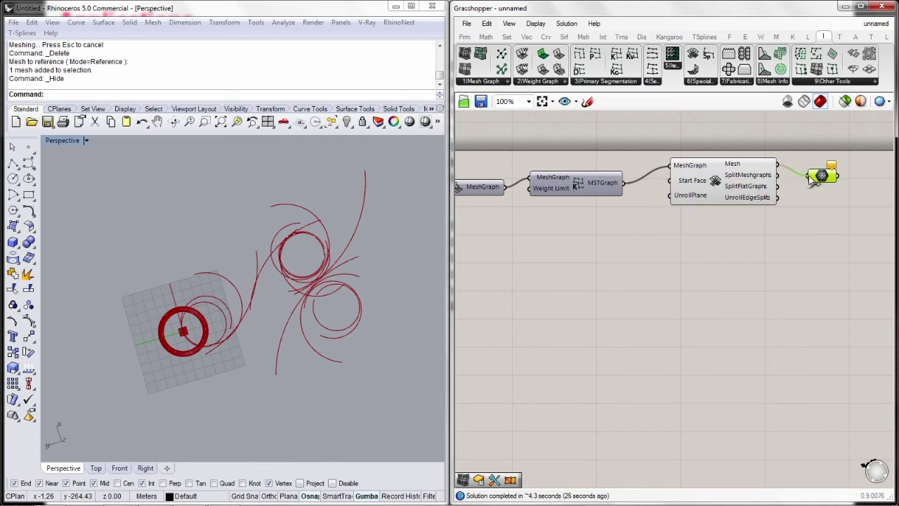
# Turn off the unroll component's preview and orbit the view of the unrolled strips
pyautogui.click(765, 183)
pyautogui.rightClick(722, 115)
pyautogui.click(758, 141)
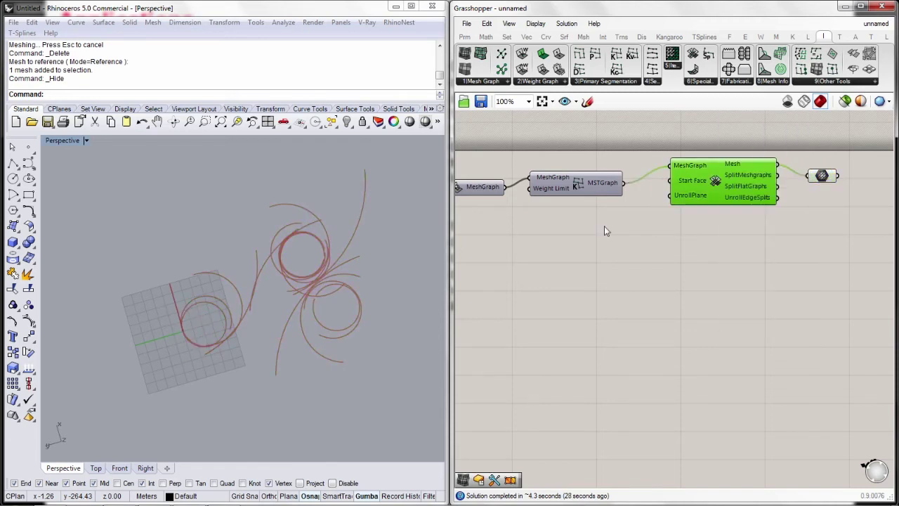
pyautogui.scroll(5, 264, 269)
pyautogui.scroll(3, 265, 269)
pyautogui.scroll(2, 274, 227)
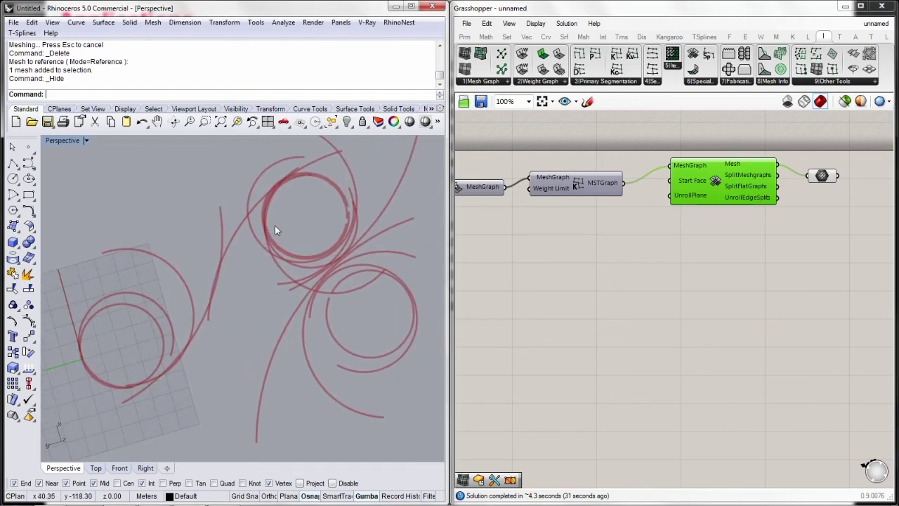
pyautogui.scroll(1, 257, 227)
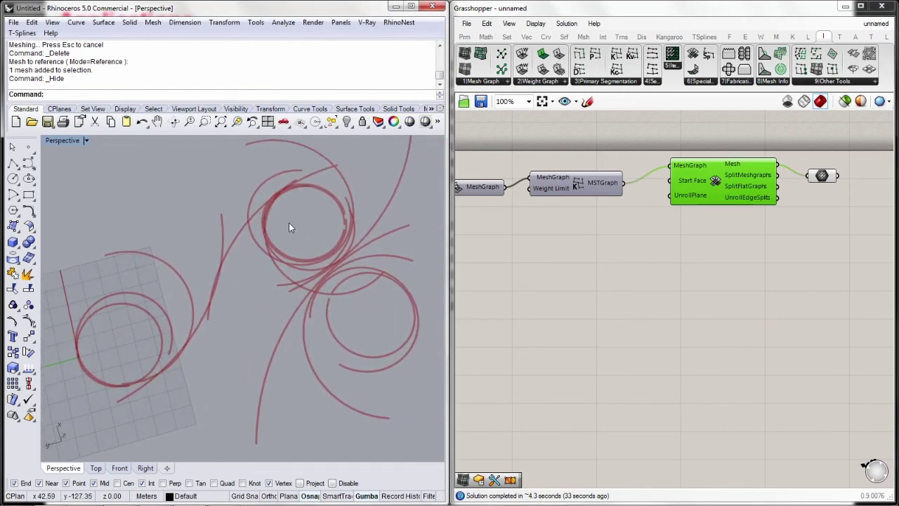
pyautogui.moveTo(288, 237); pyautogui.dragTo(119, 267, button='right')
pyautogui.click(822, 228)
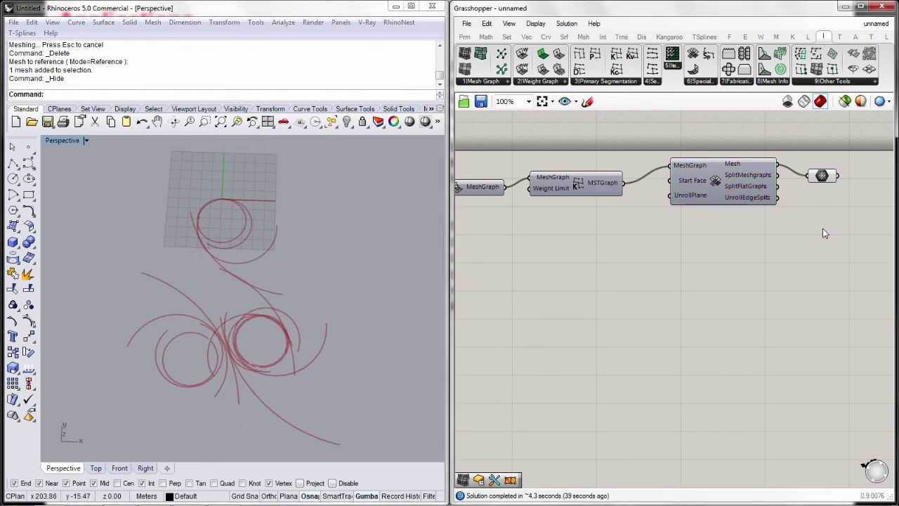
pyautogui.click(735, 84)
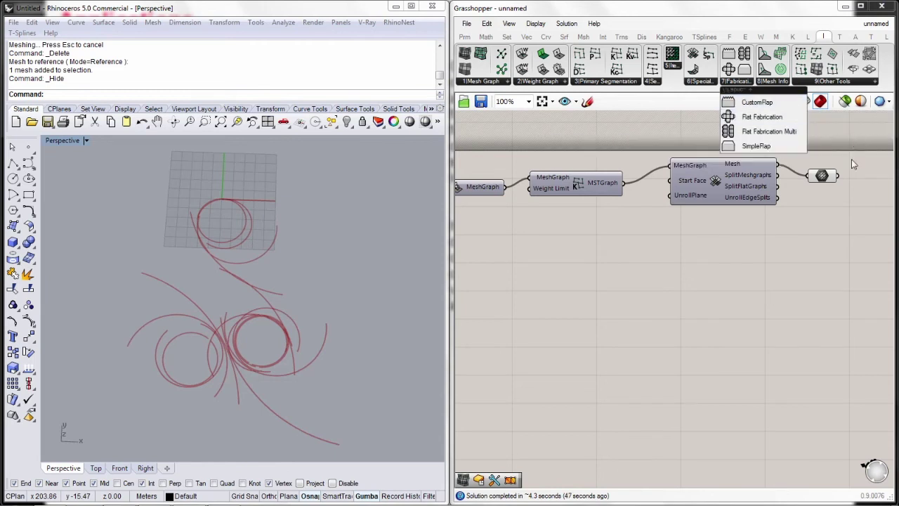
pyautogui.click(787, 84)
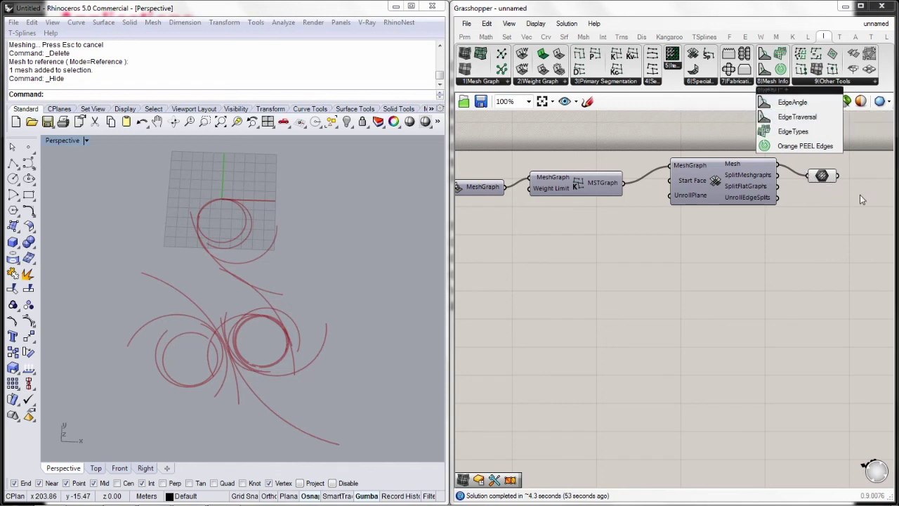
pyautogui.moveTo(743, 164)
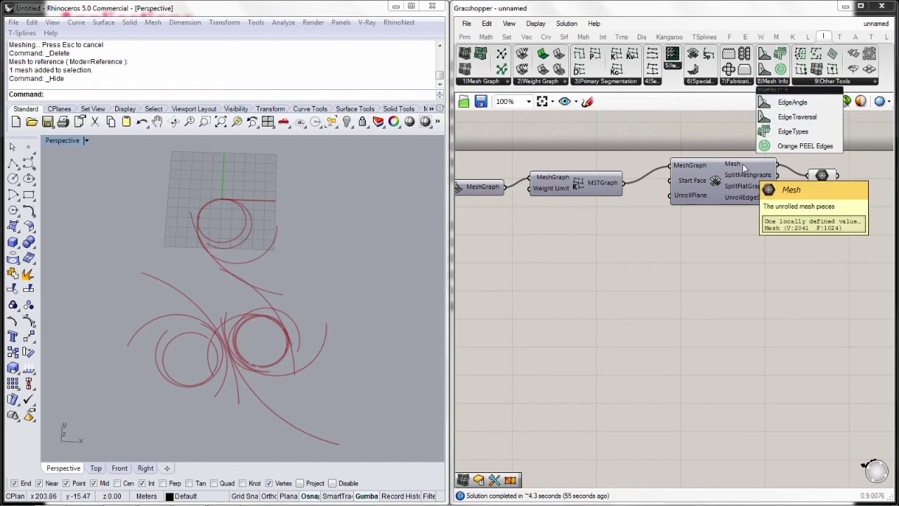
pyautogui.moveTo(799, 165); pyautogui.dragTo(747, 163, button='right')
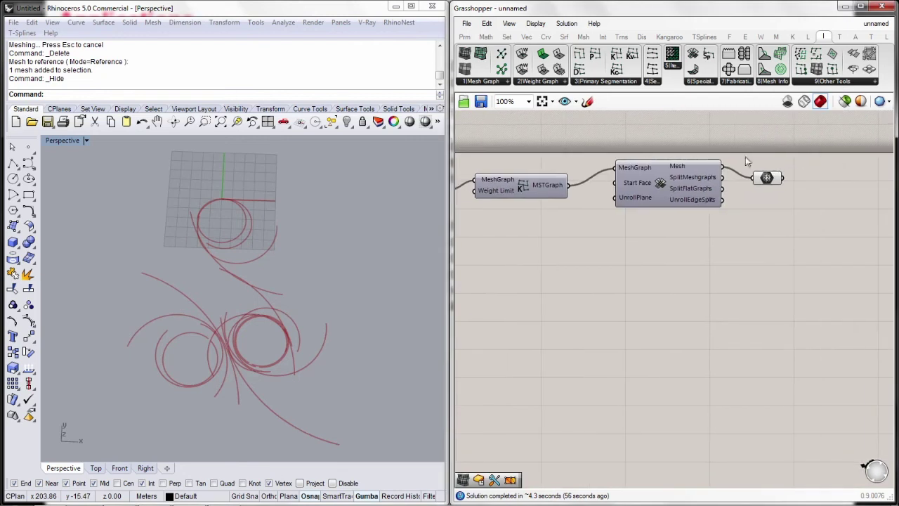
pyautogui.click(830, 81)
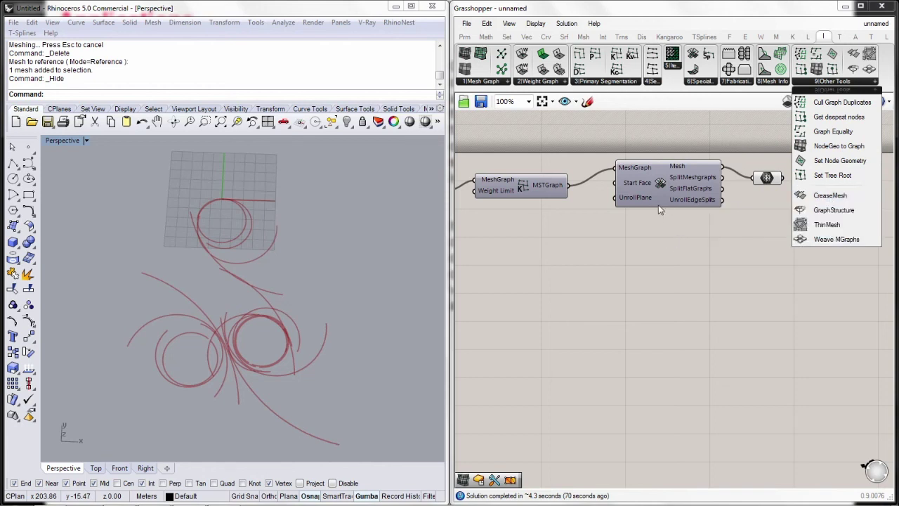
pyautogui.click(744, 245)
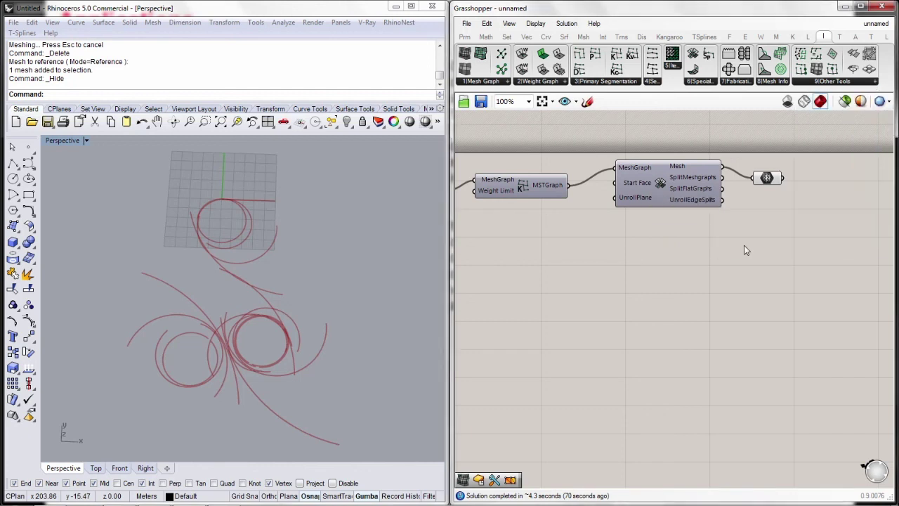